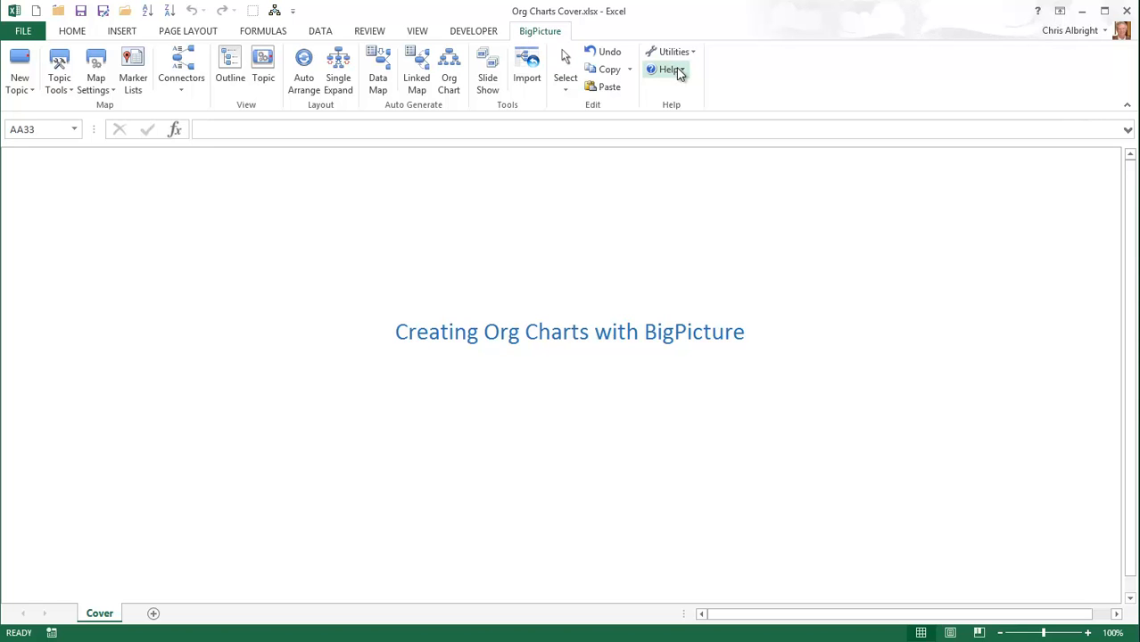
Look over the example spreadsheets supplied with BigPicture without opening any of them
{"action": "left_click", "coordinate": [680, 69]}
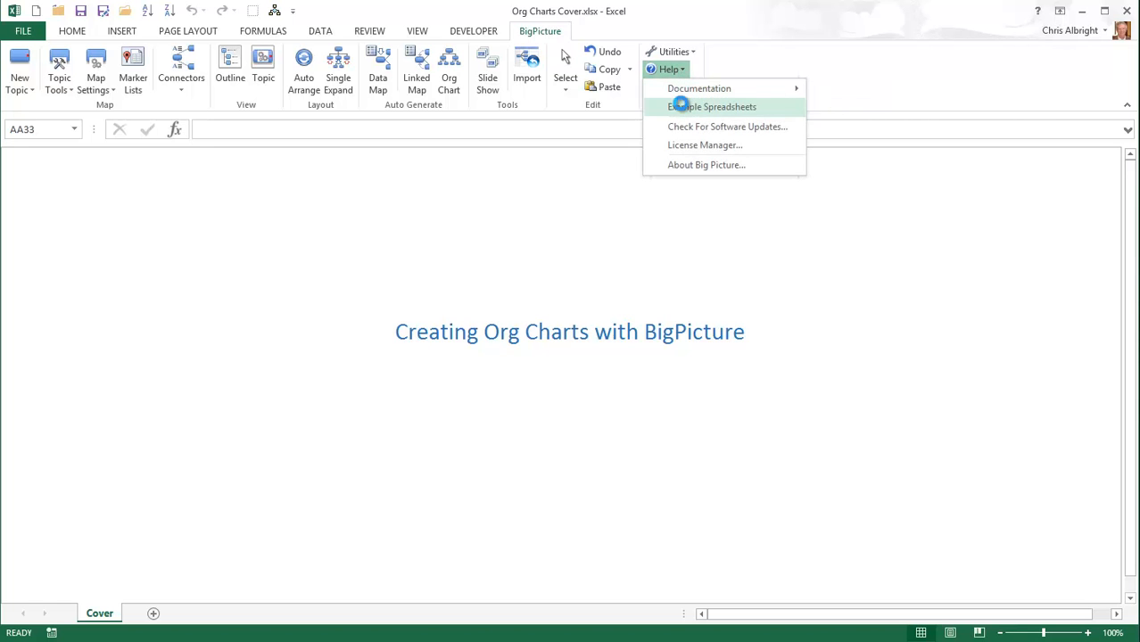
{"action": "left_click", "coordinate": [684, 107]}
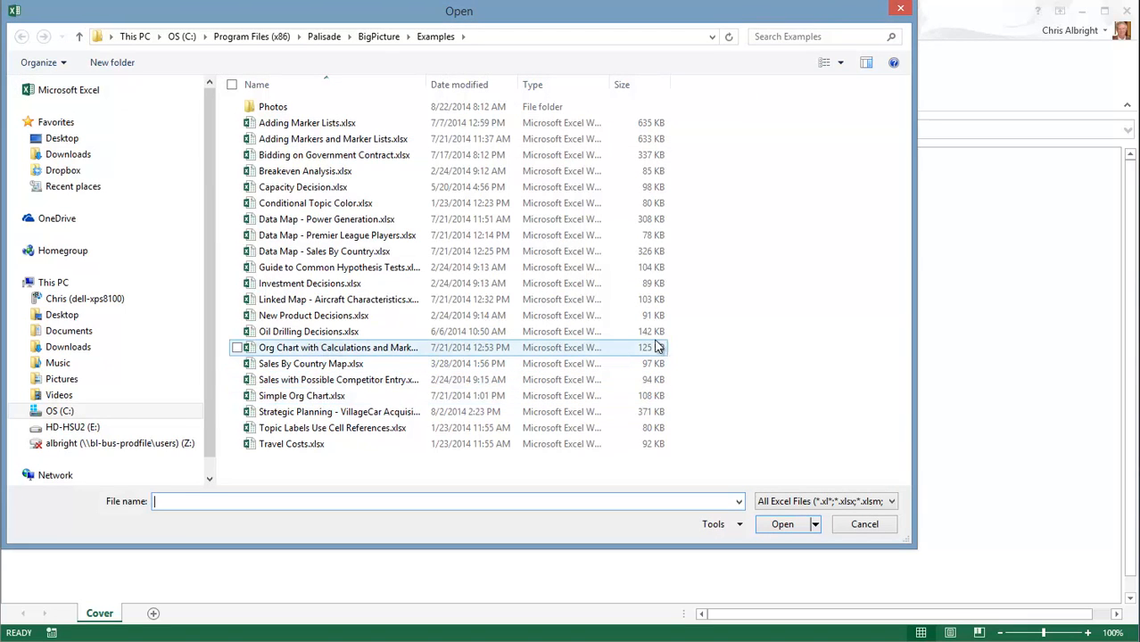
{"action": "left_click", "coordinate": [864, 527]}
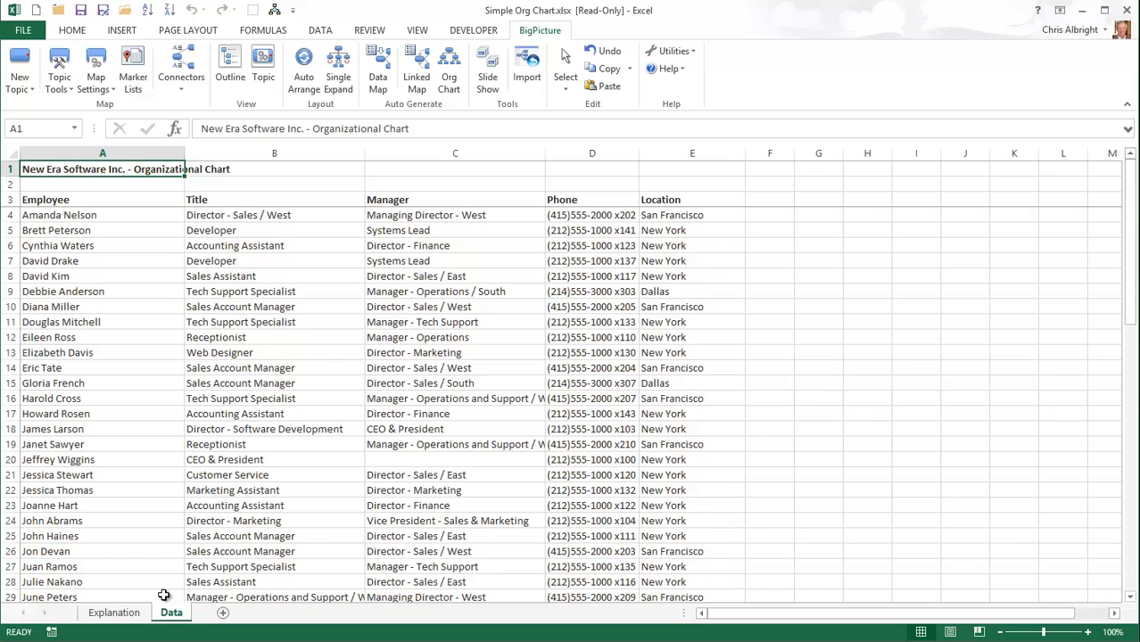
Examine how the employee, title and manager columns define reporting lines, checking the CEO & President, Director - Software Development and Accounting Assistant rows
{"action": "left_click", "coordinate": [56, 464]}
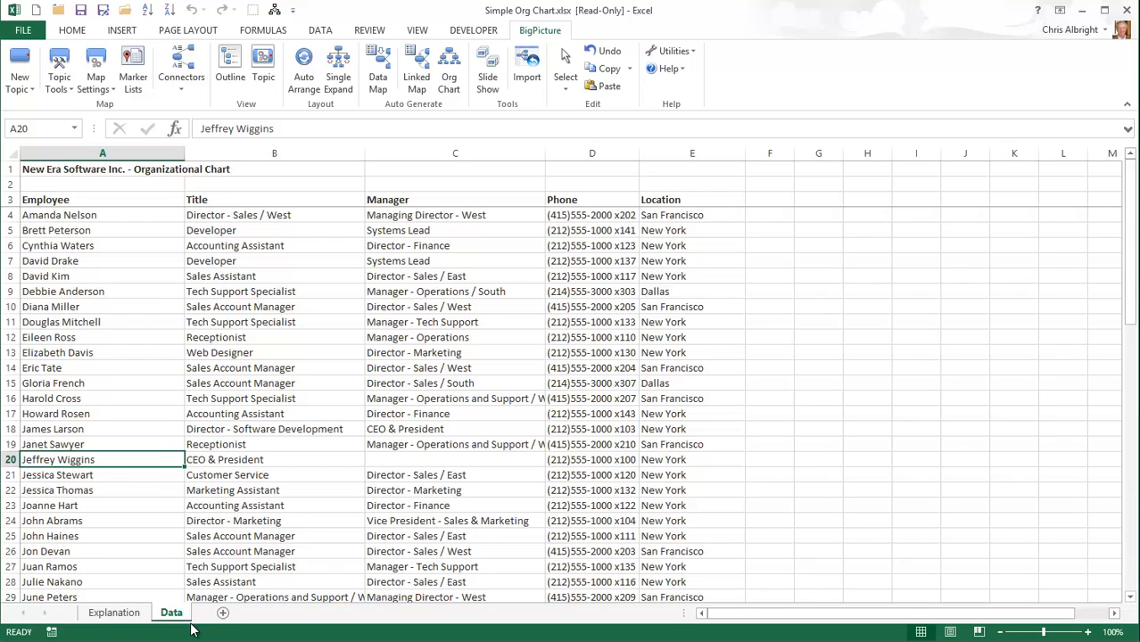
{"action": "left_click", "coordinate": [44, 432]}
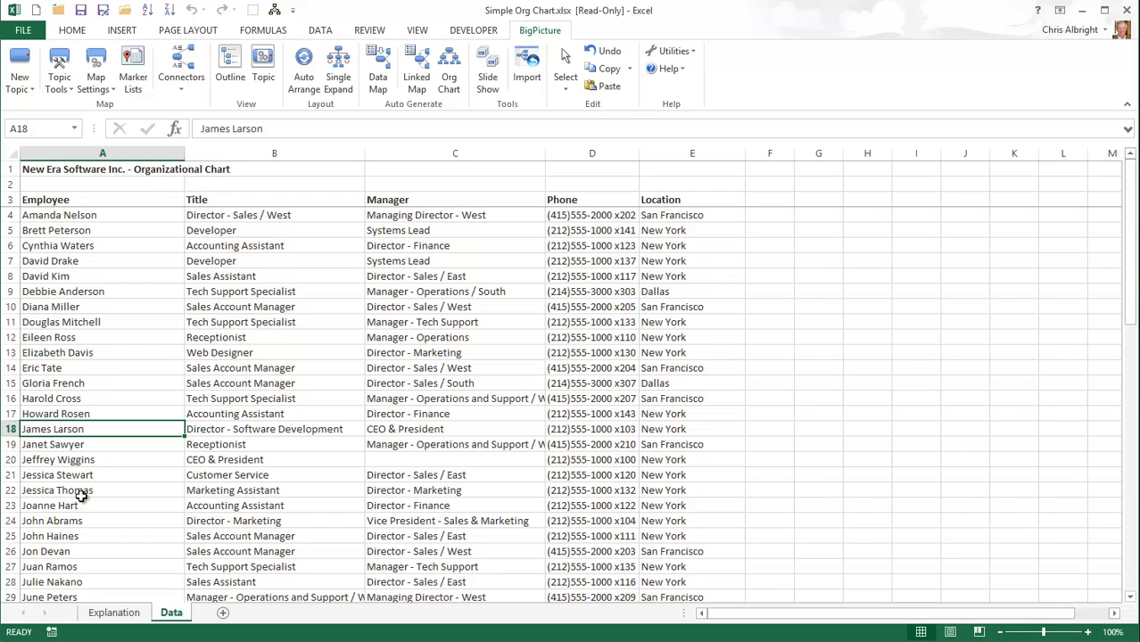
{"action": "left_click", "coordinate": [55, 247]}
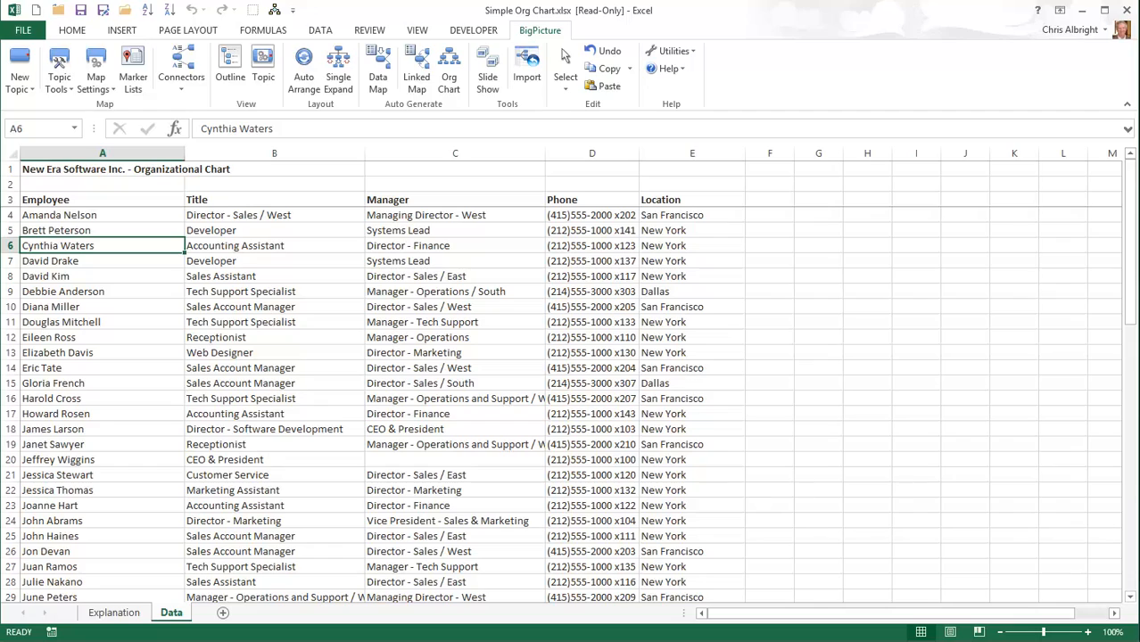
{"action": "mouse_move", "coordinate": [1131, 317]}
{"action": "left_mouse_down"}
{"action": "mouse_move", "coordinate": [1131, 449]}
{"action": "mouse_move", "coordinate": [1129, 312]}
{"action": "left_mouse_up"}
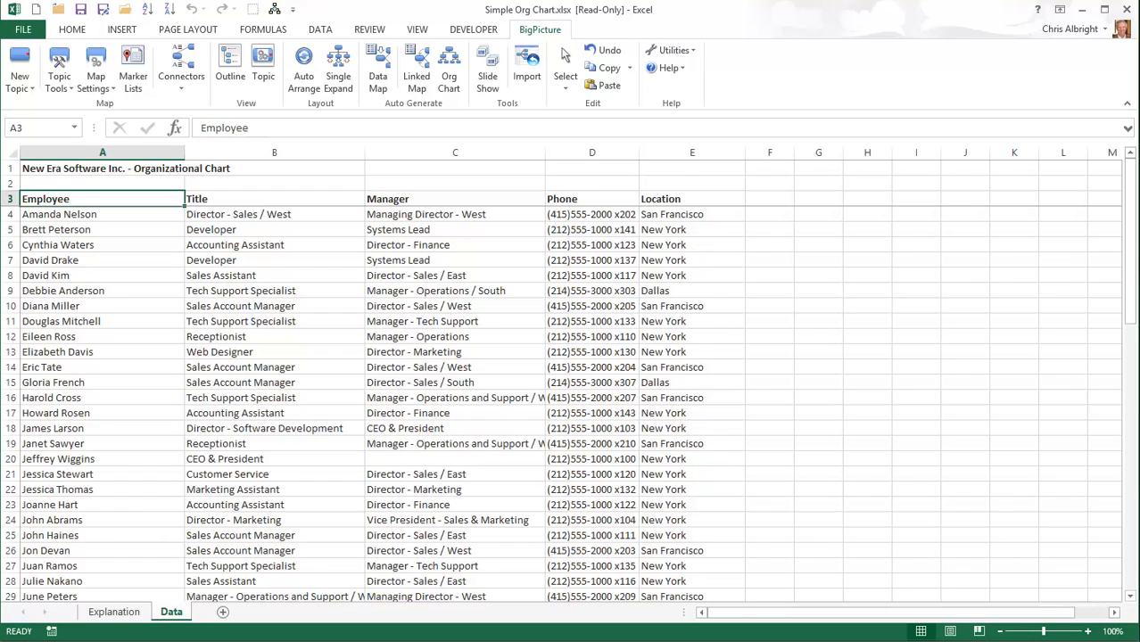
Create an org chart from the employee data after checking its picture settings, with vertical stacking of the lowest level turned off
{"action": "left_click", "coordinate": [449, 57]}
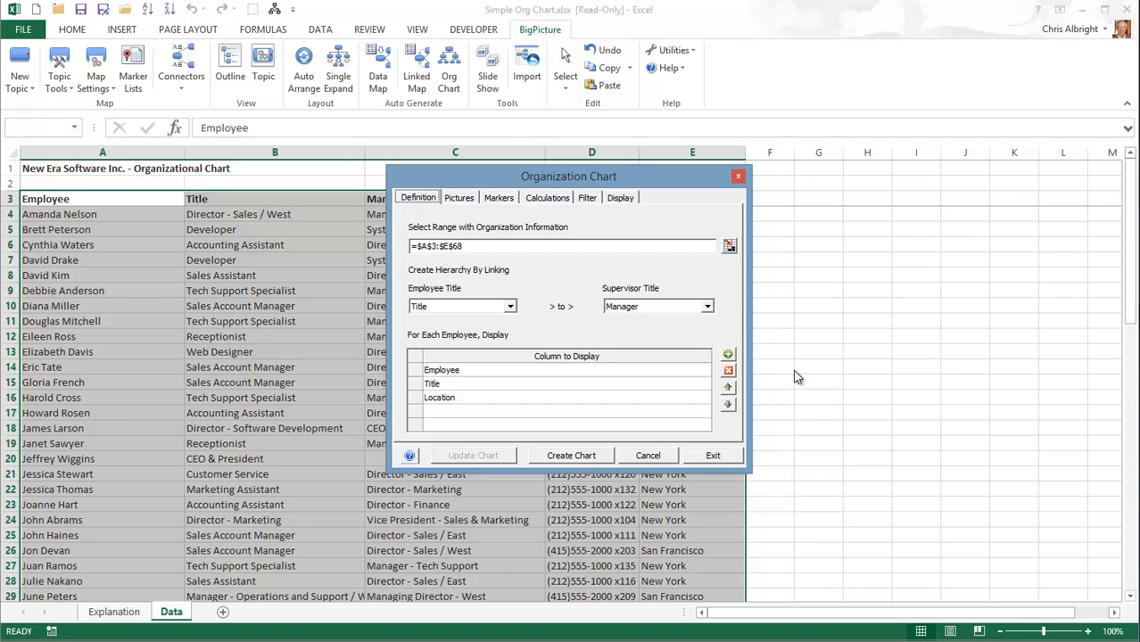
{"action": "left_click", "coordinate": [464, 199]}
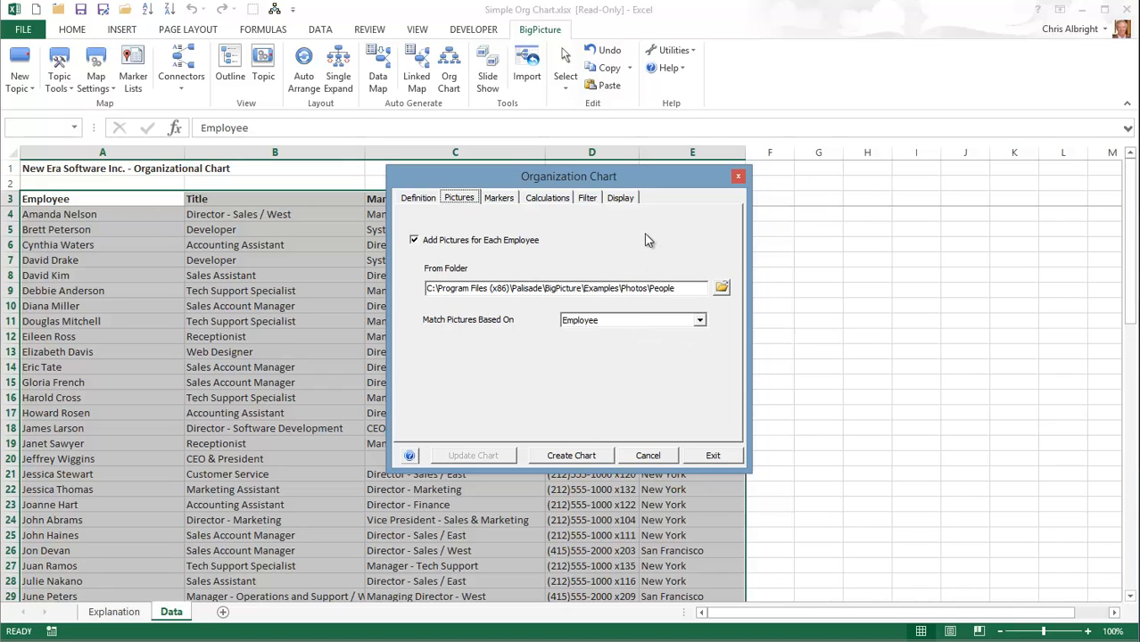
{"action": "left_click", "coordinate": [637, 198]}
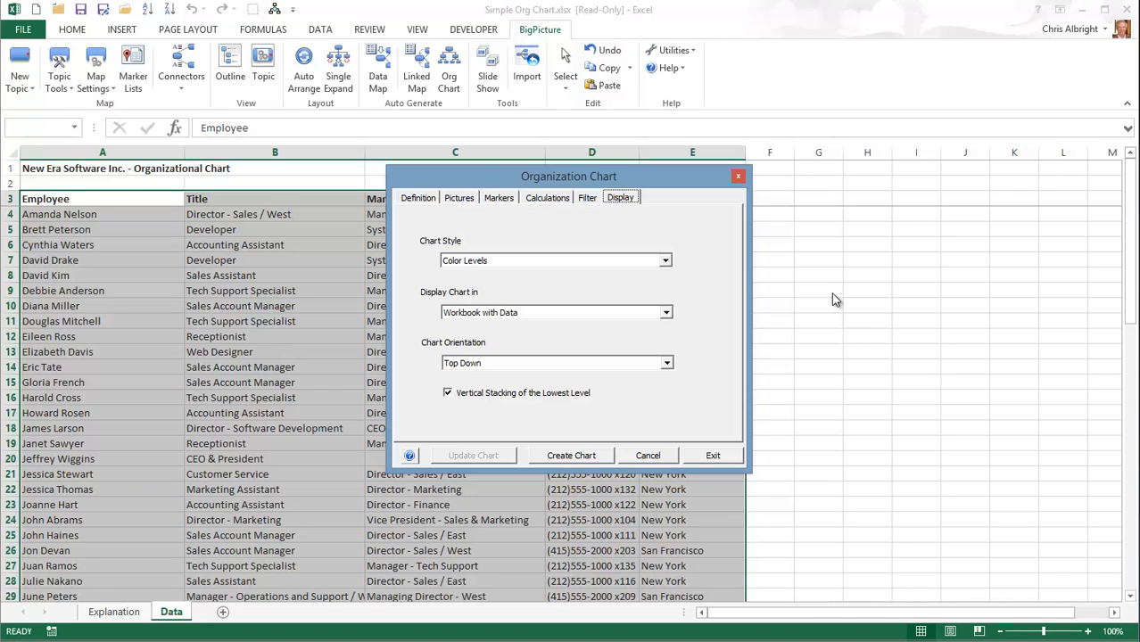
{"action": "left_click", "coordinate": [447, 393]}
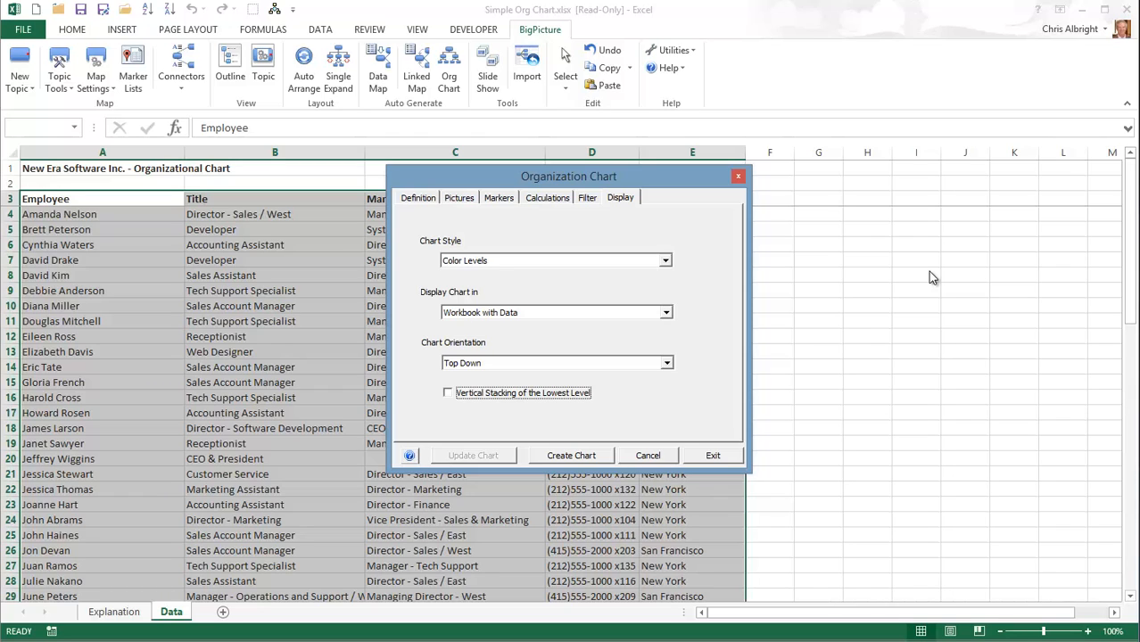
{"action": "key", "text": "Tab"}
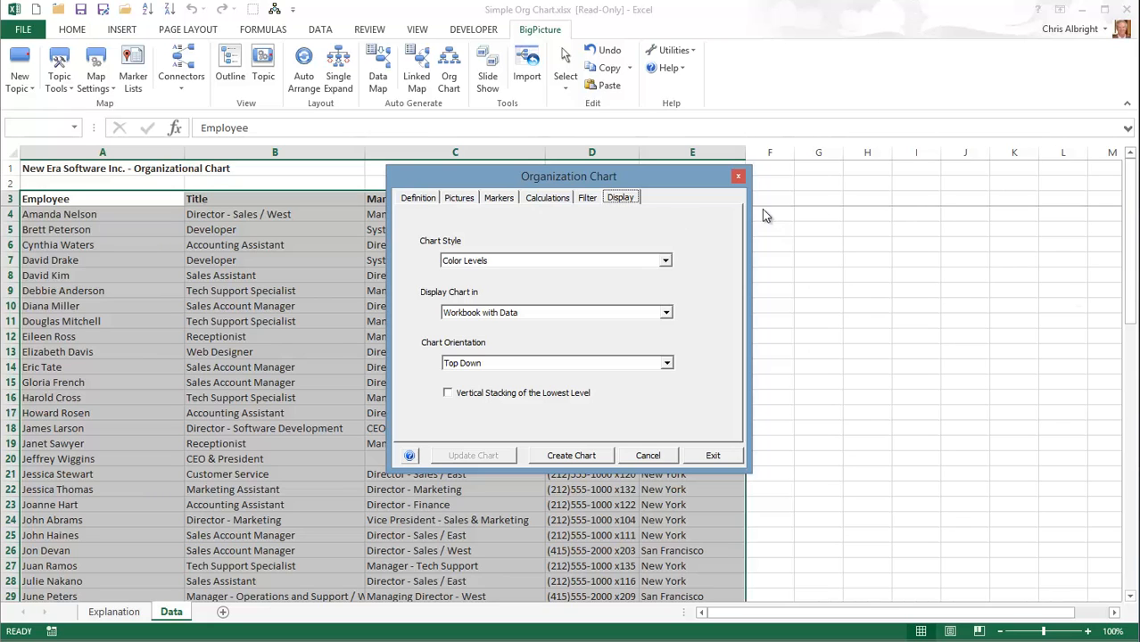
{"action": "left_click", "coordinate": [570, 456]}
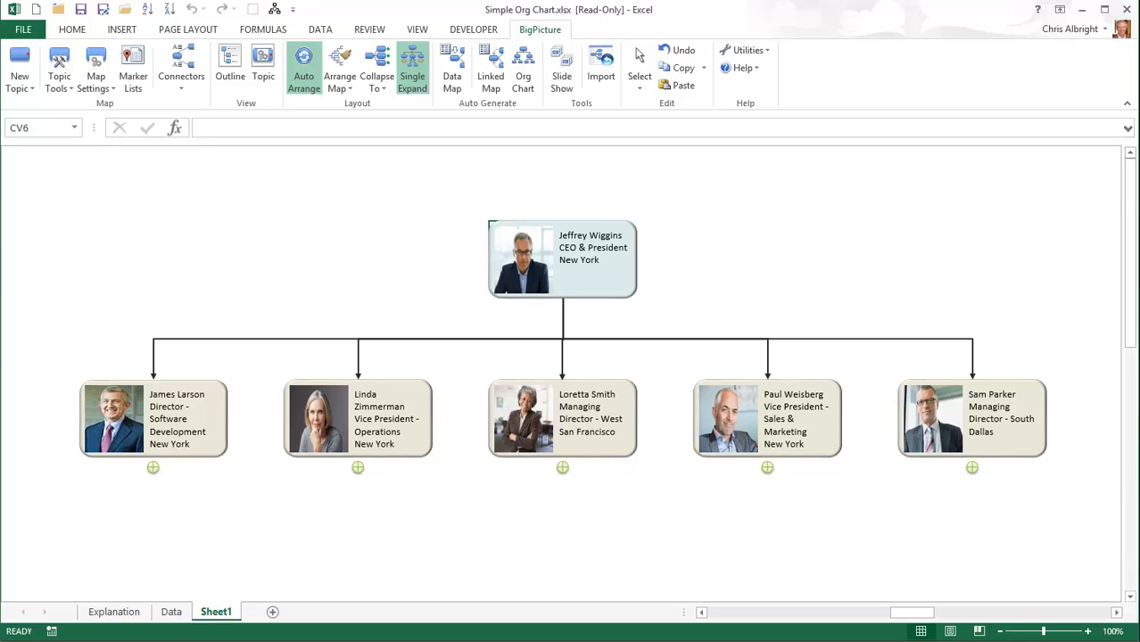
Expand the Vice President - Sales & Marketing branch and the Director - Sales / East branch beneath it
{"action": "left_click", "coordinate": [765, 465]}
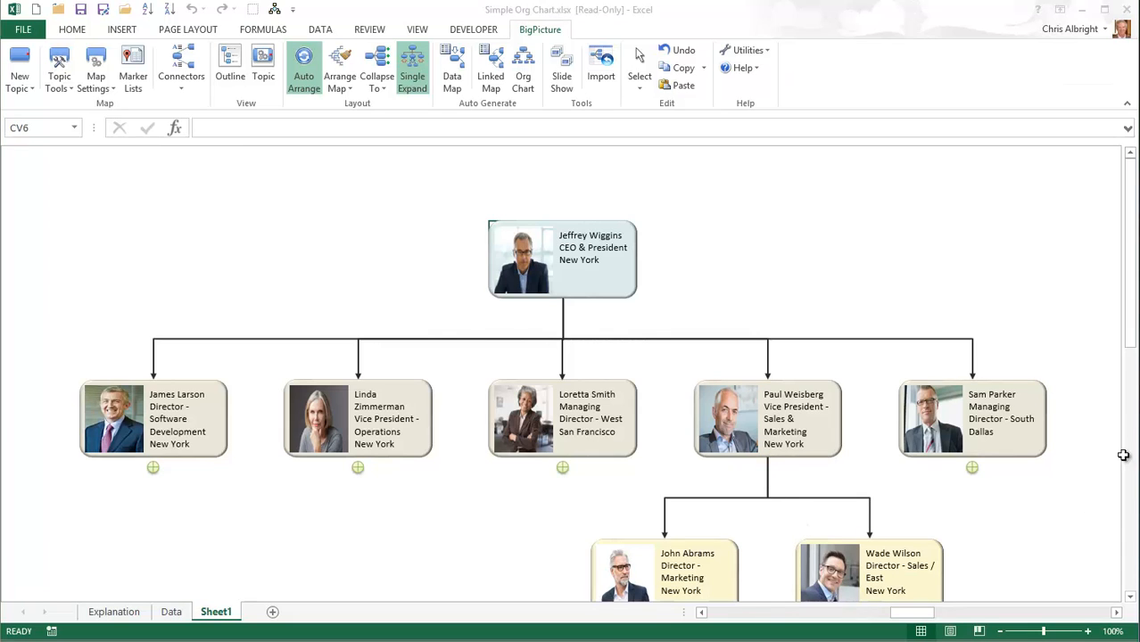
{"action": "left_click_drag", "start_coordinate": [1130, 318], "coordinate": [1125, 476]}
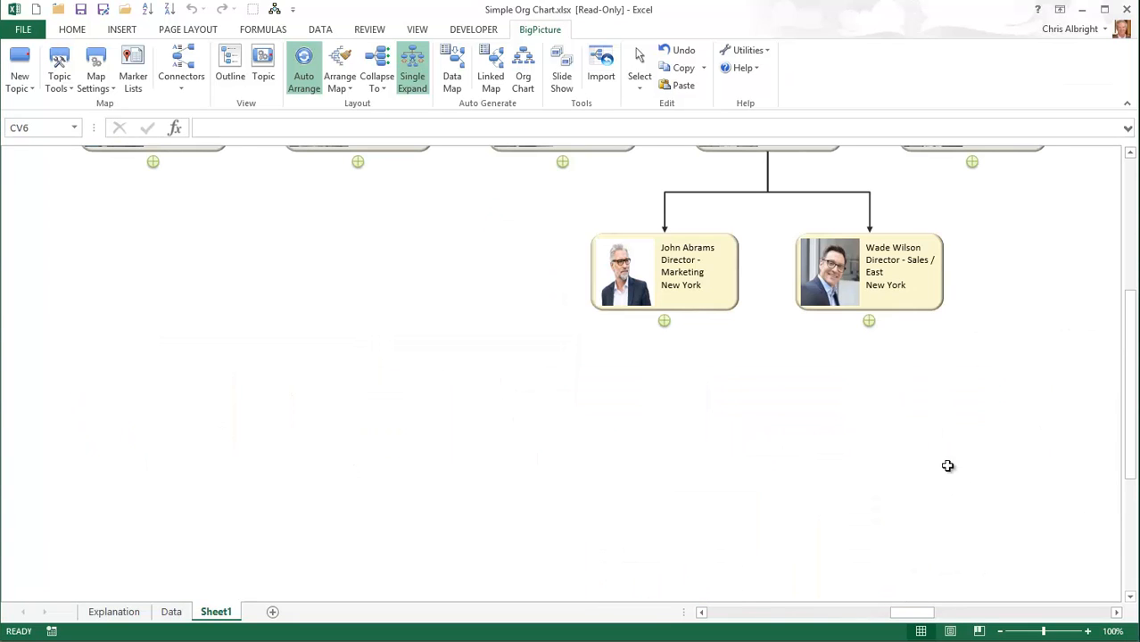
{"action": "left_click", "coordinate": [869, 322]}
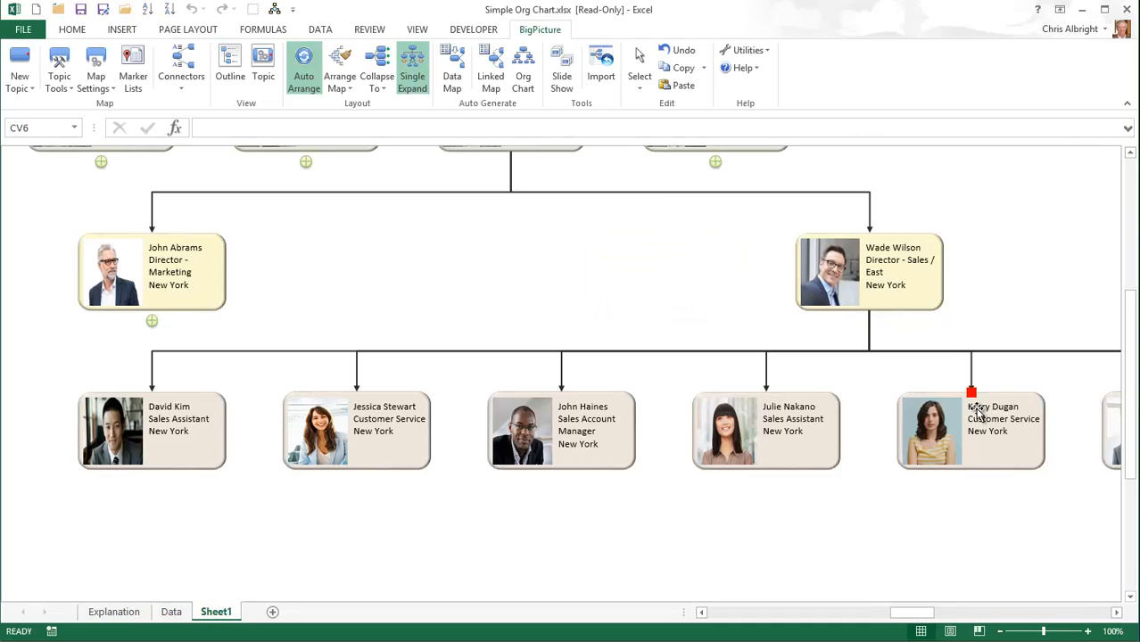
Expand the Managing Director - West branch, including its Manager - Operations and Support / West and Director - Sales / West branches
{"action": "left_click", "coordinate": [307, 78]}
{"action": "left_click_drag", "start_coordinate": [1135, 359], "coordinate": [1135, 285]}
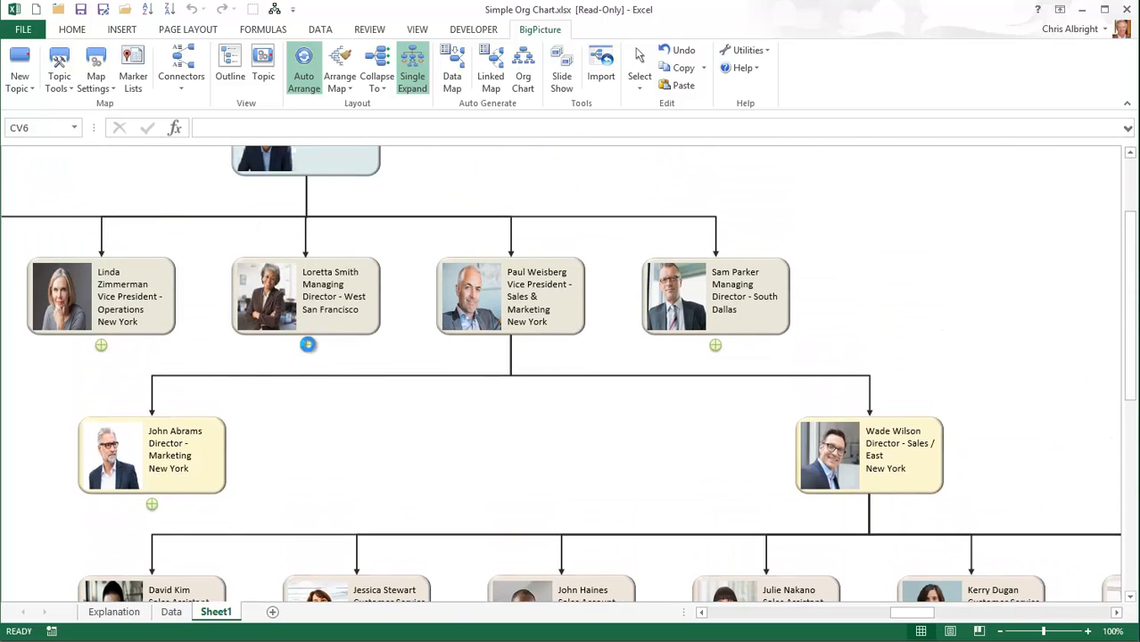
{"action": "left_click", "coordinate": [305, 345]}
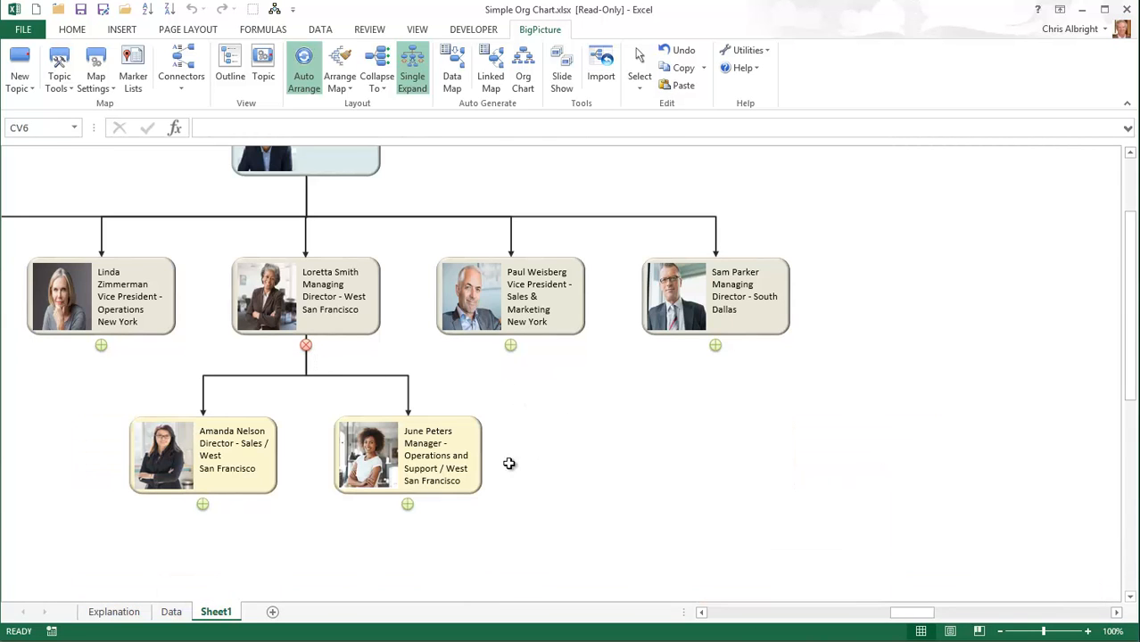
{"action": "left_click", "coordinate": [408, 504]}
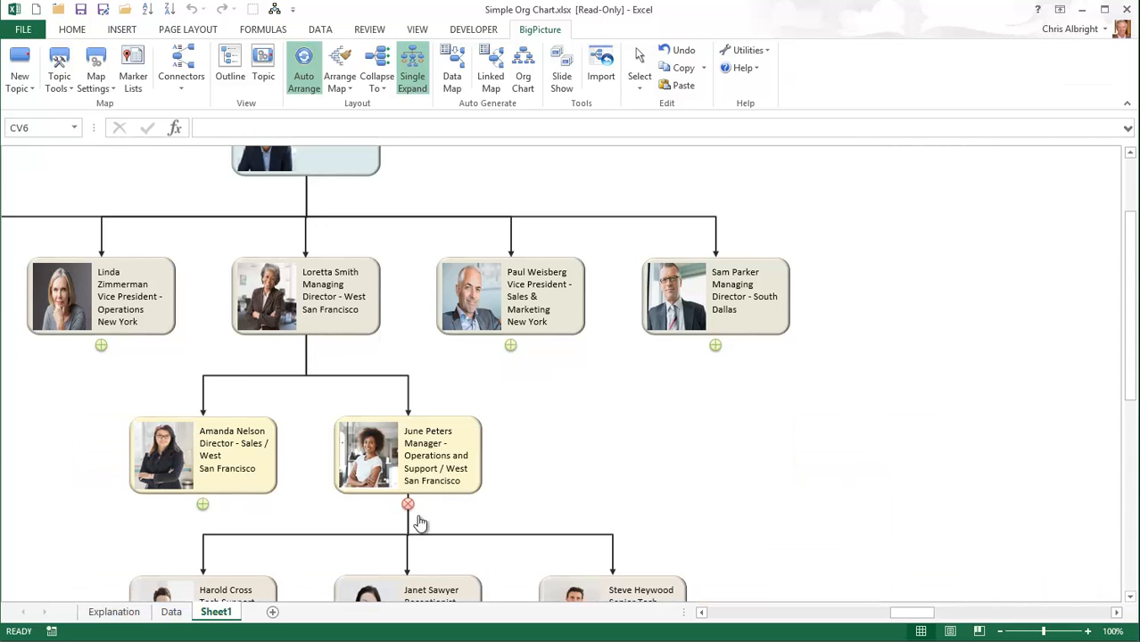
{"action": "left_click", "coordinate": [203, 506]}
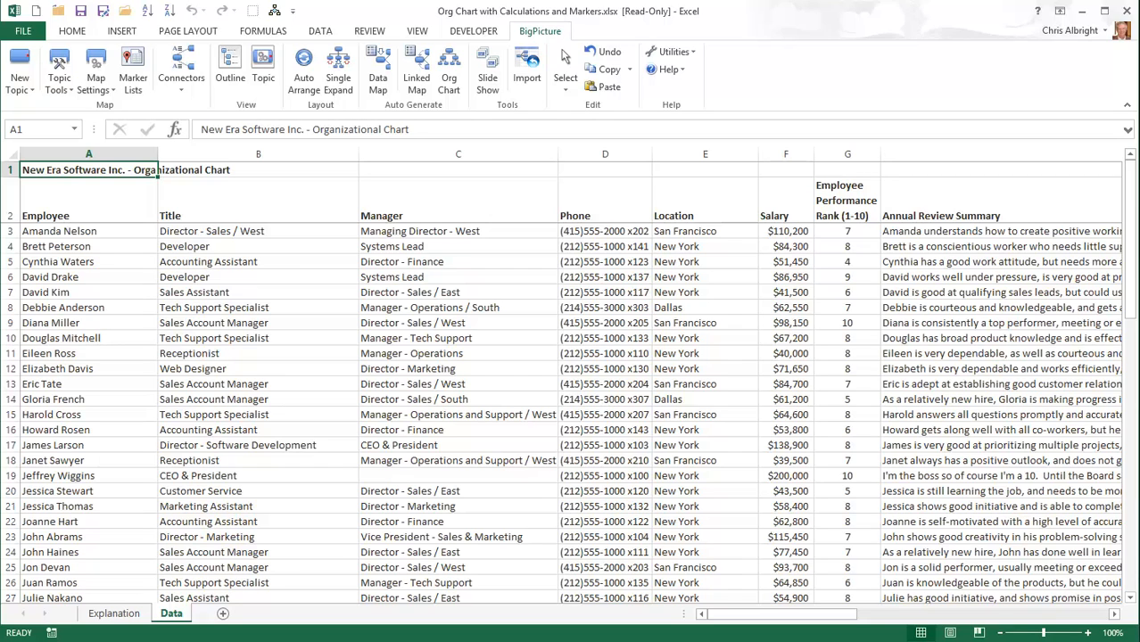
Start an org chart from the data with salaries and performance ranks, and review its marker and rollup calculation settings
{"action": "left_click", "coordinate": [448, 72]}
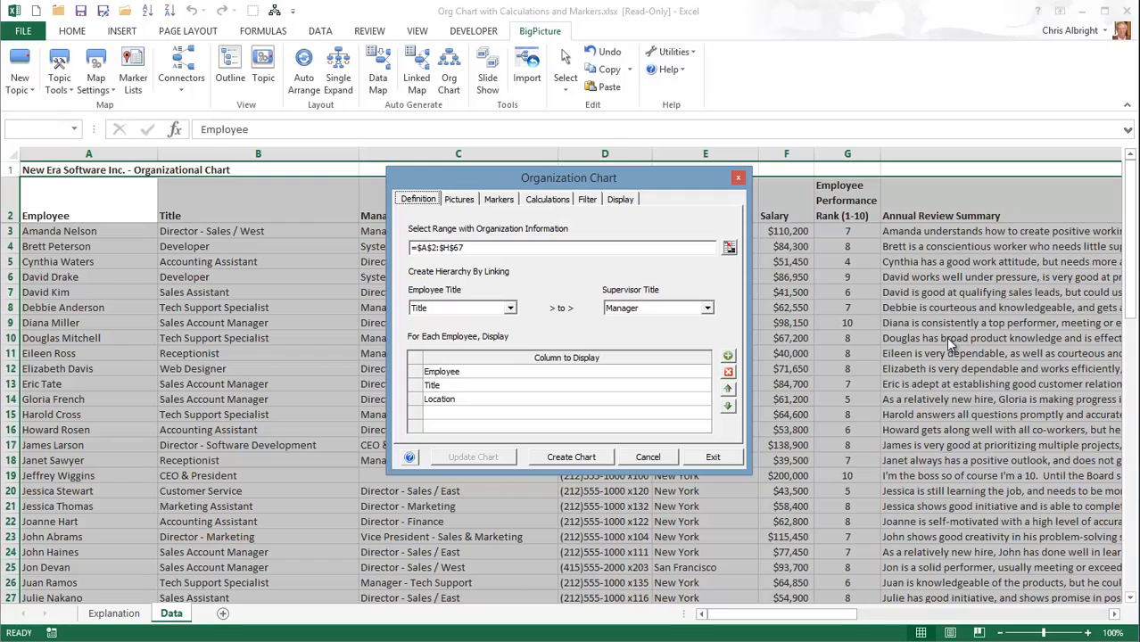
{"action": "left_click", "coordinate": [497, 200]}
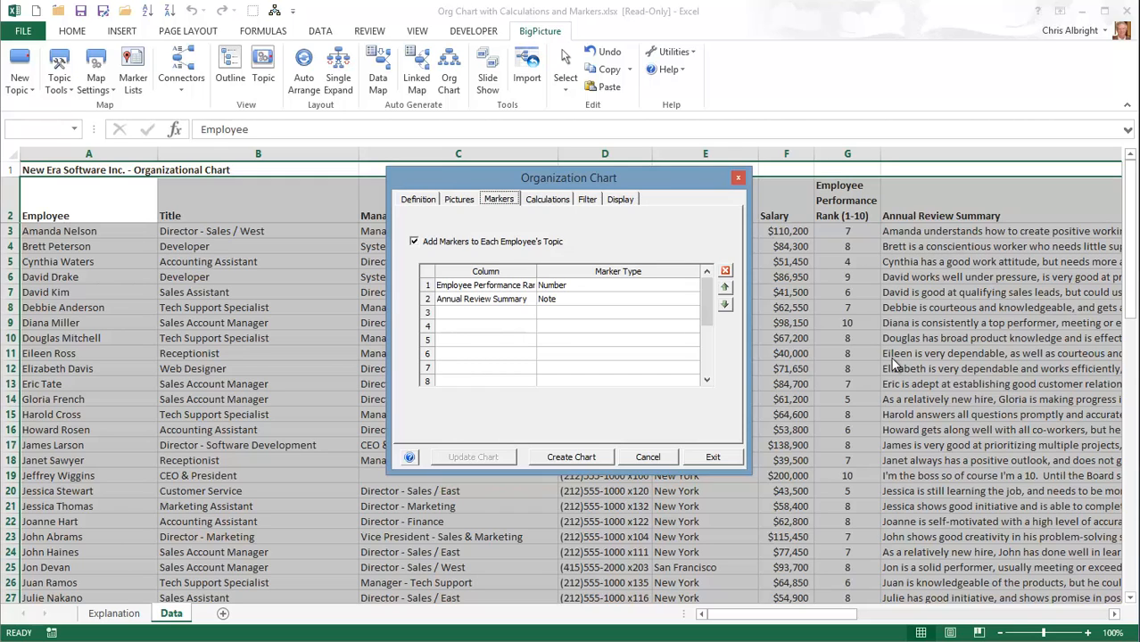
{"action": "left_click", "coordinate": [549, 202]}
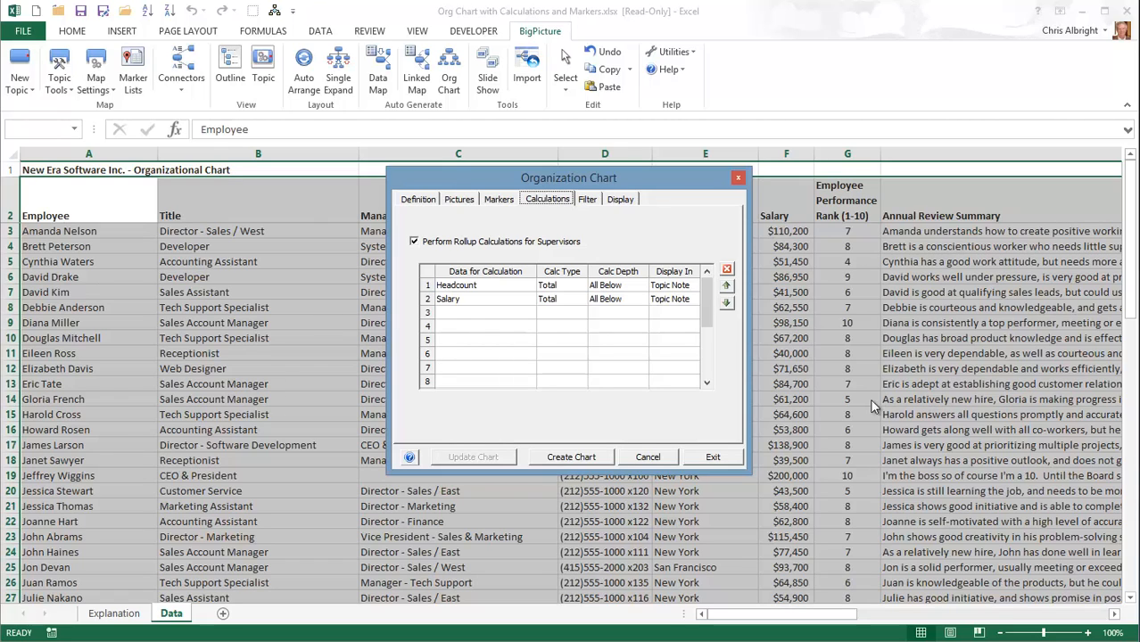
Examine the available calculation depth, calculation type and display location options for the Headcount rollup
{"action": "left_click", "coordinate": [635, 286]}
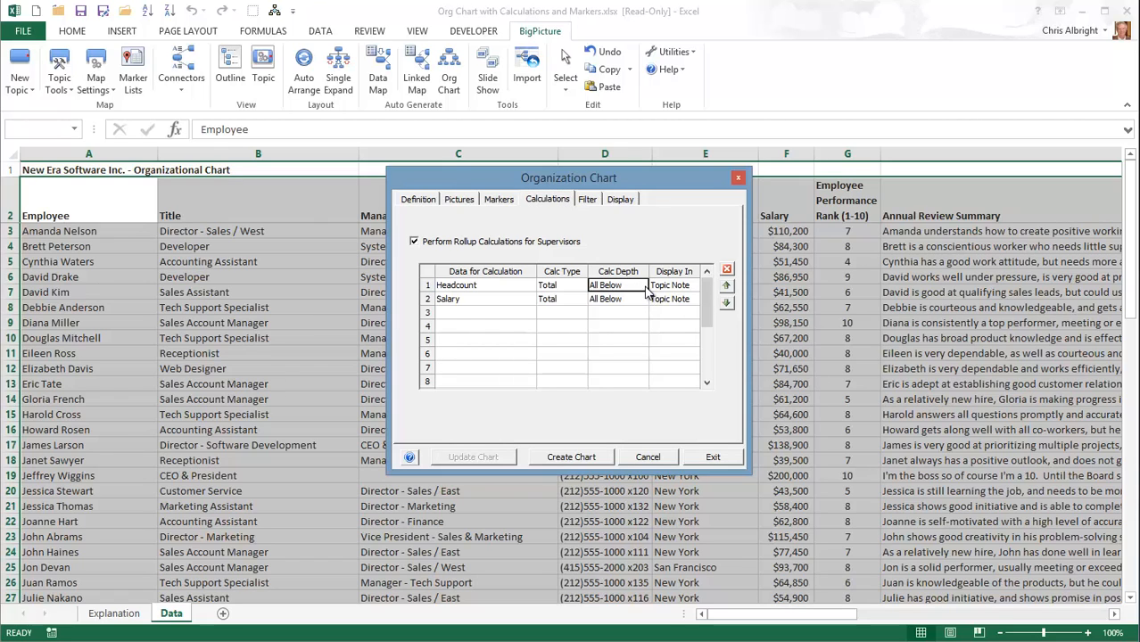
{"action": "left_click", "coordinate": [642, 285]}
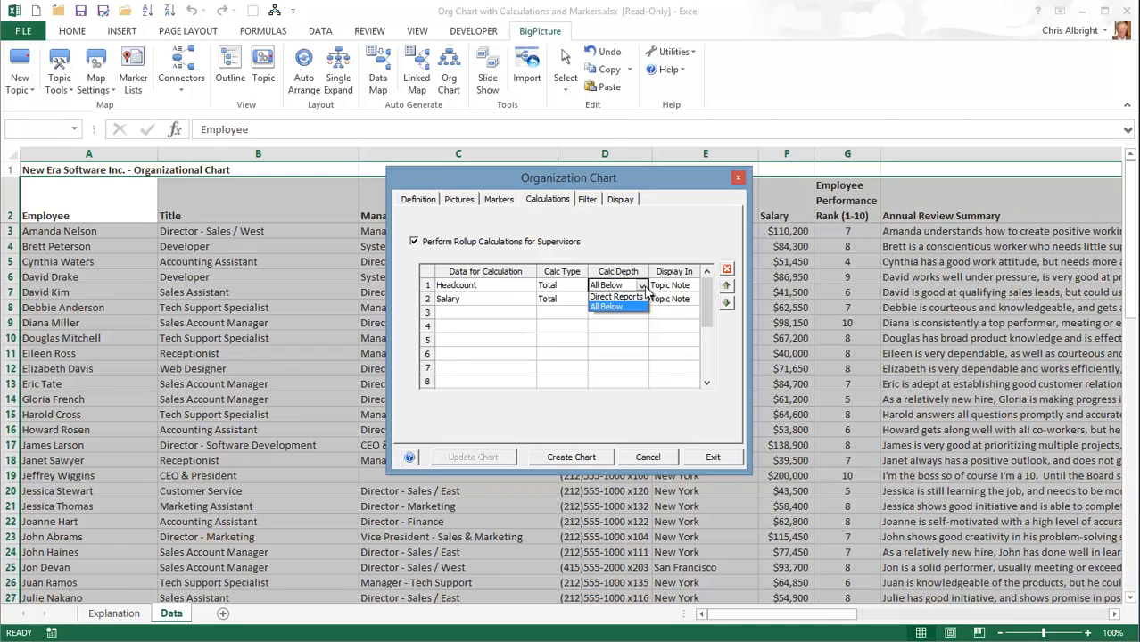
{"action": "left_click", "coordinate": [822, 355]}
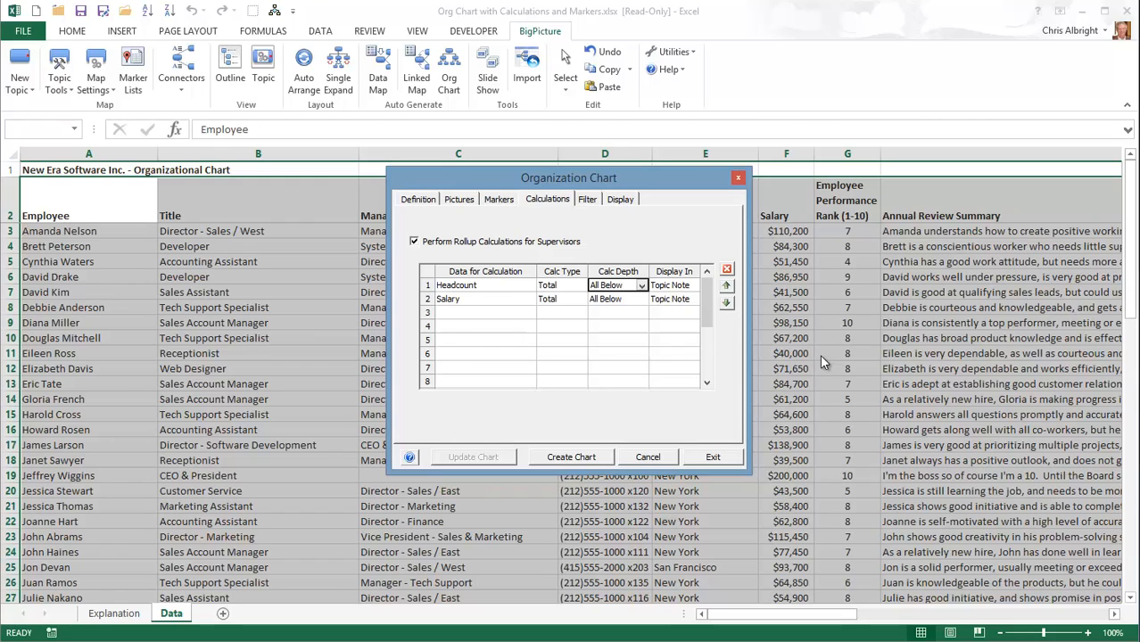
{"action": "left_click", "coordinate": [579, 286]}
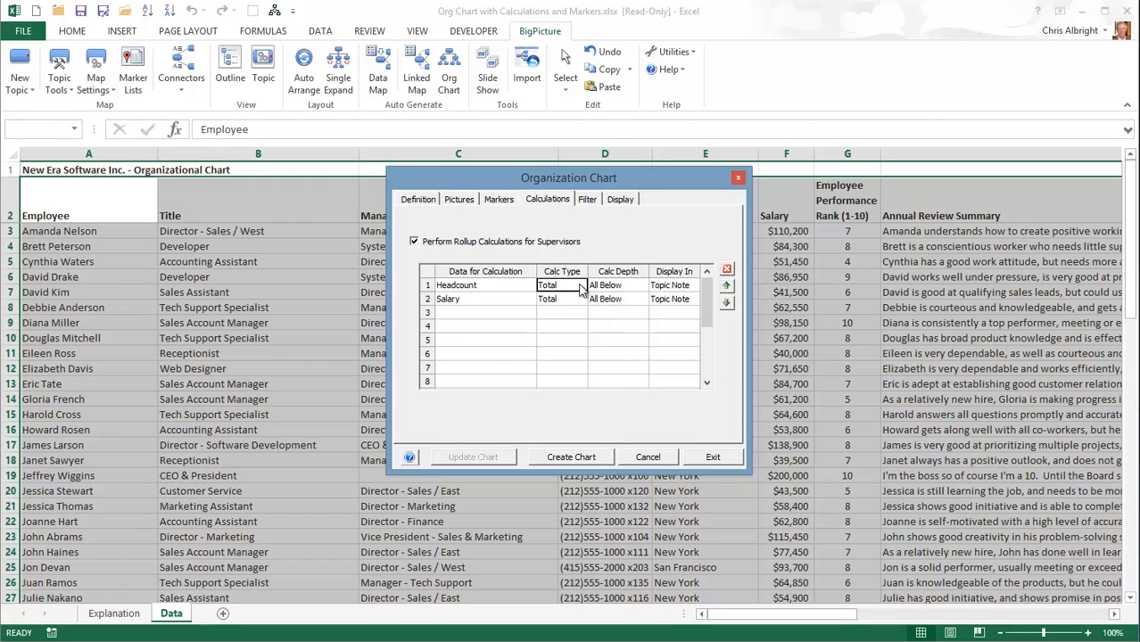
{"action": "left_click", "coordinate": [580, 285]}
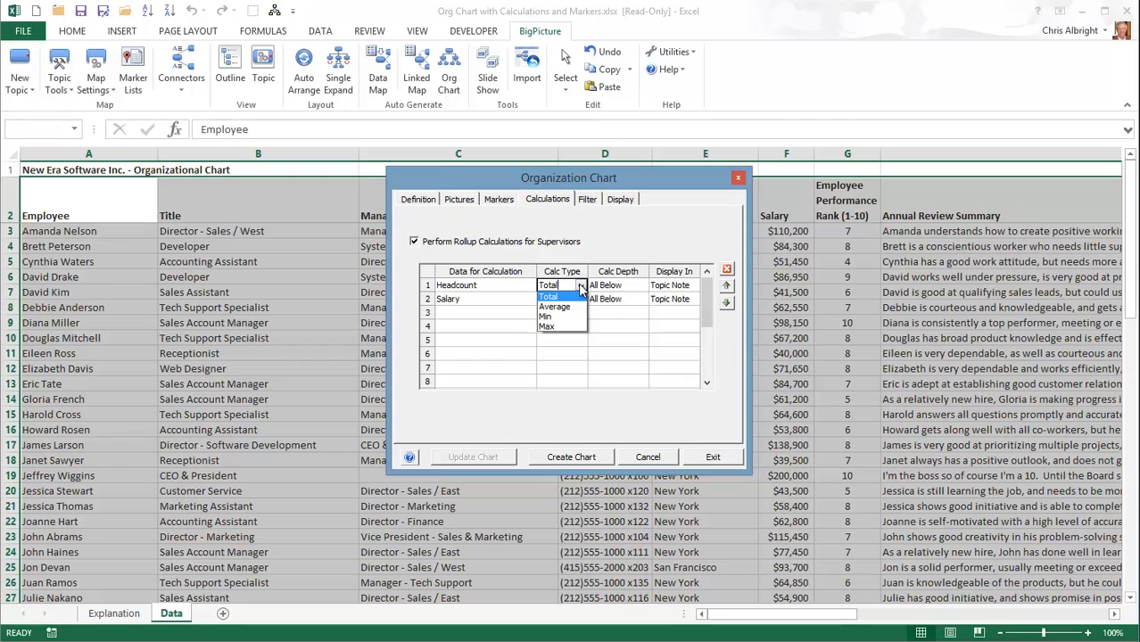
{"action": "left_click", "coordinate": [694, 287]}
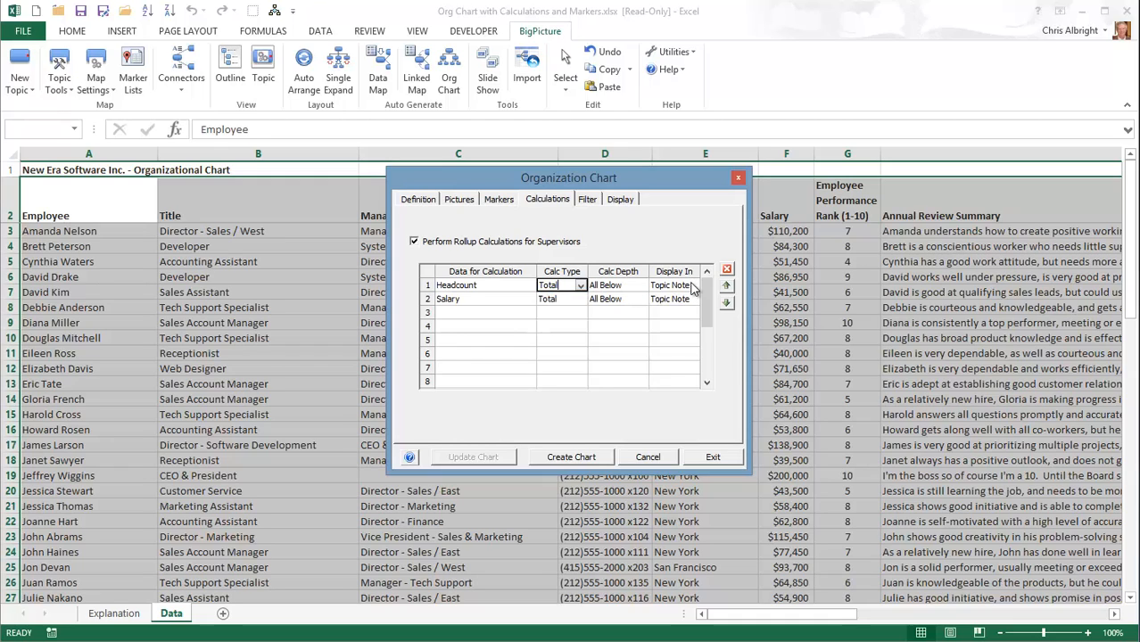
{"action": "left_click", "coordinate": [694, 286]}
{"action": "left_click", "coordinate": [694, 286]}
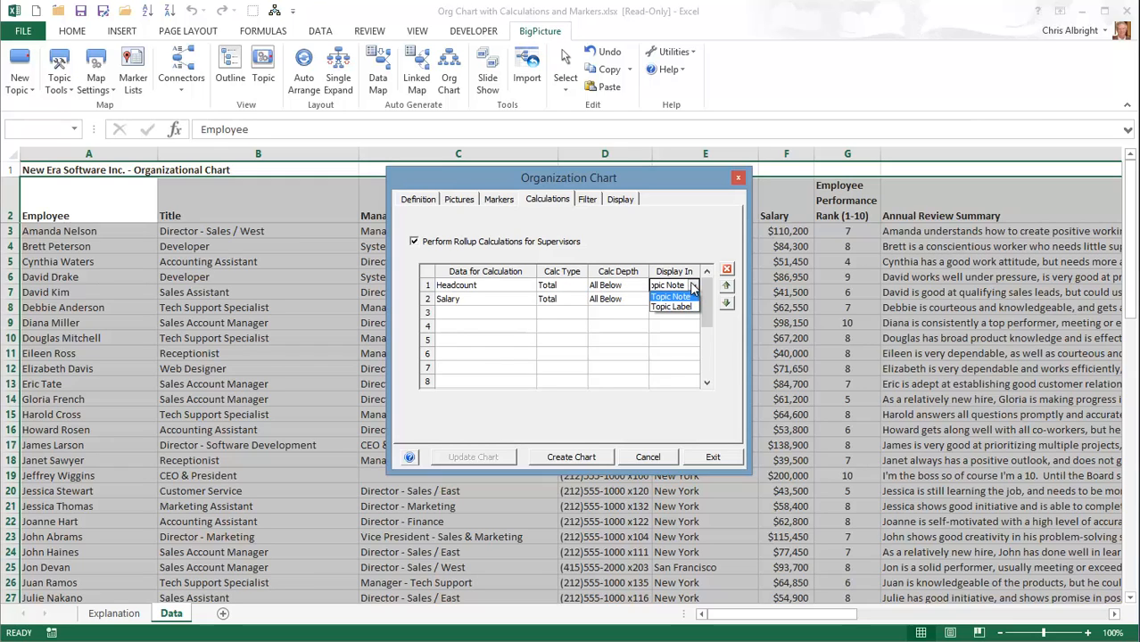
{"action": "left_click", "coordinate": [938, 355]}
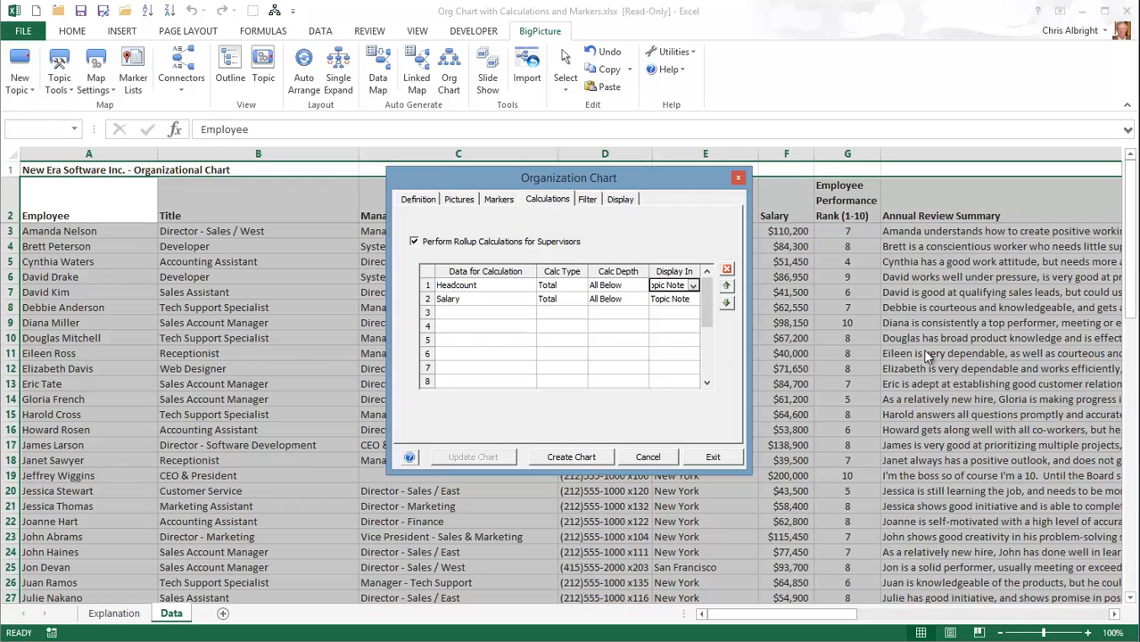
Enable pre-filtering of the employees included in the chart and set the filter column to Location
{"action": "left_click", "coordinate": [588, 200]}
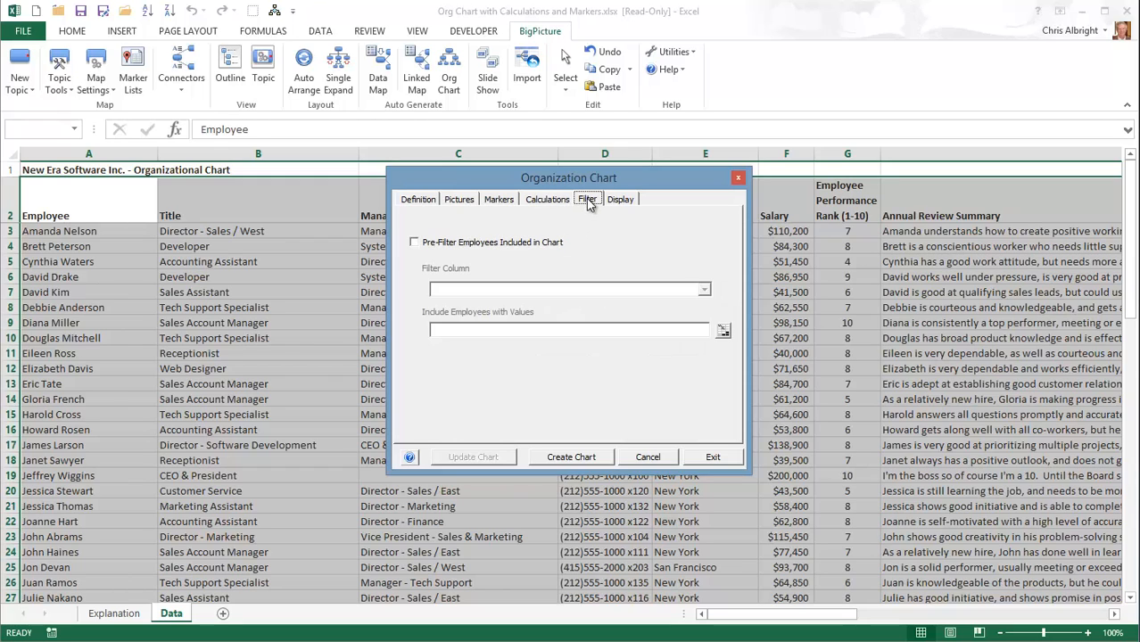
{"action": "left_click", "coordinate": [414, 242]}
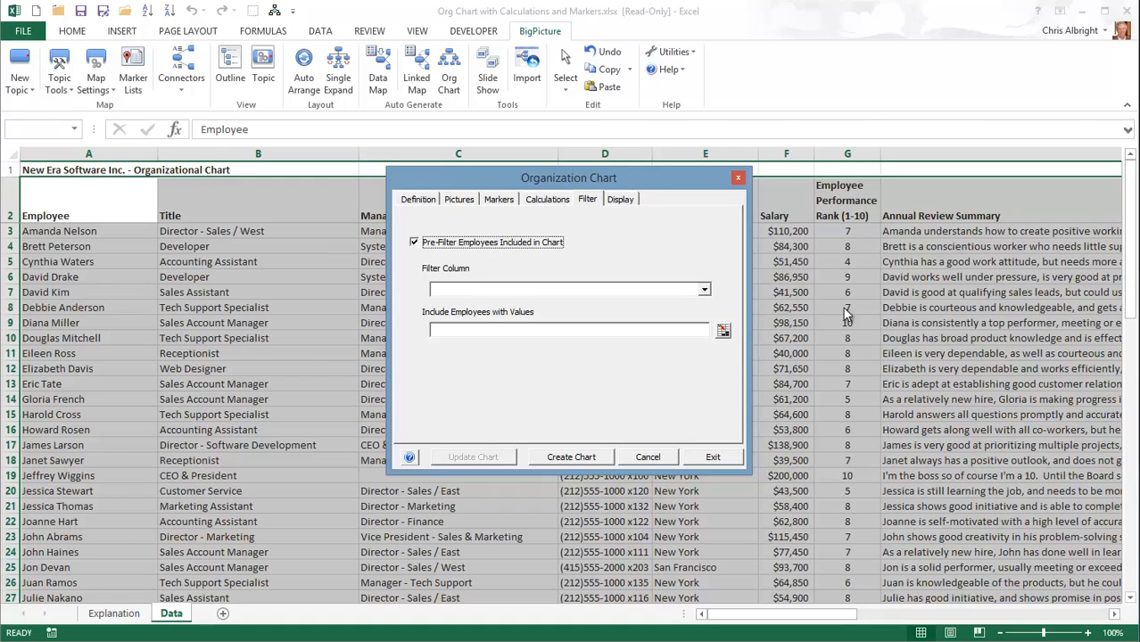
{"action": "left_click", "coordinate": [702, 291]}
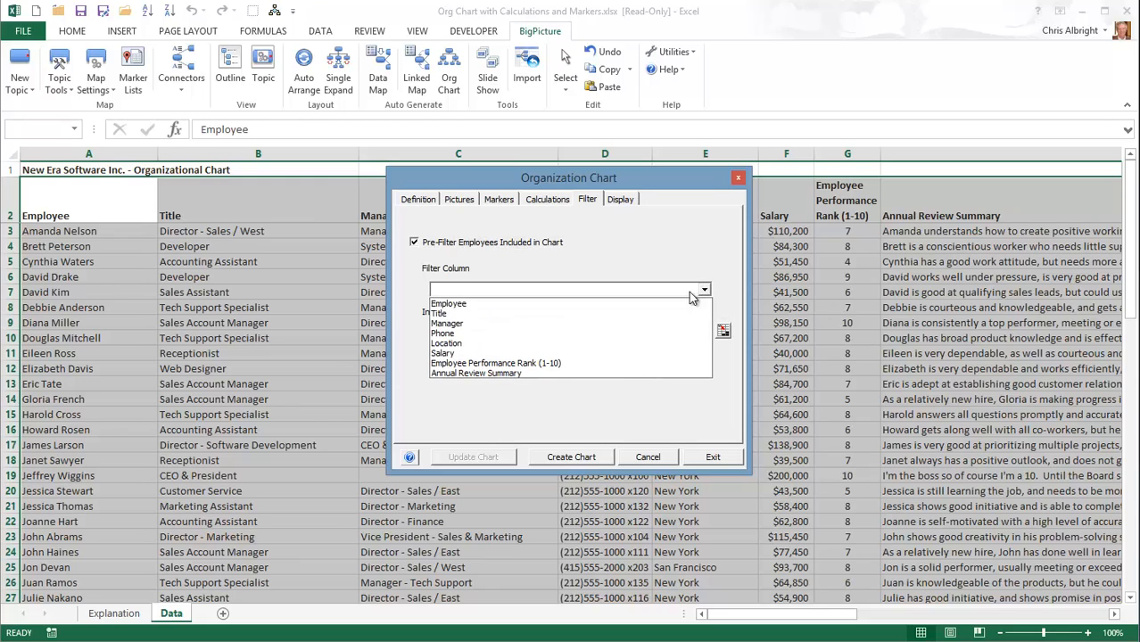
{"action": "left_click", "coordinate": [471, 344]}
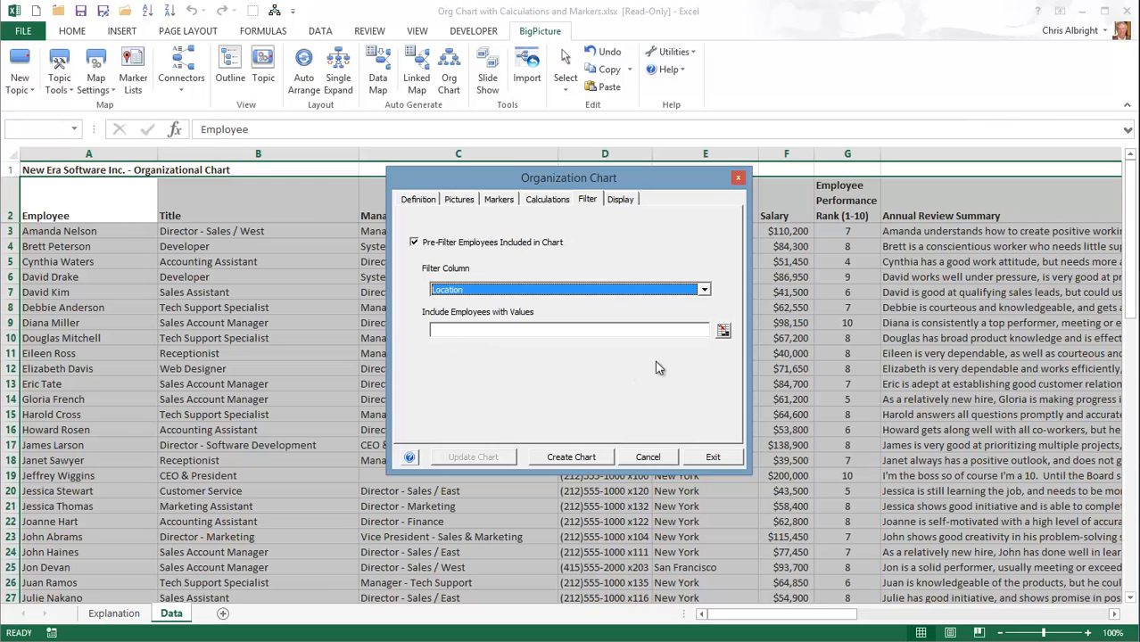
Set the Location filter to include employees with the value New York, taken from cell E20
{"action": "left_click", "coordinate": [723, 330]}
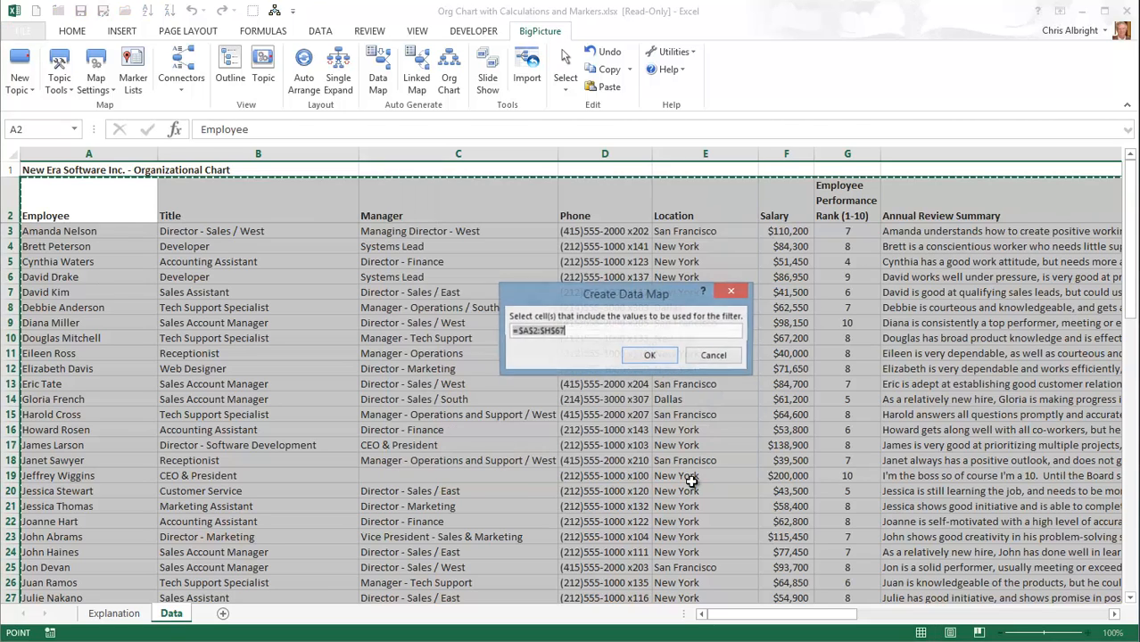
{"action": "left_click", "coordinate": [680, 491]}
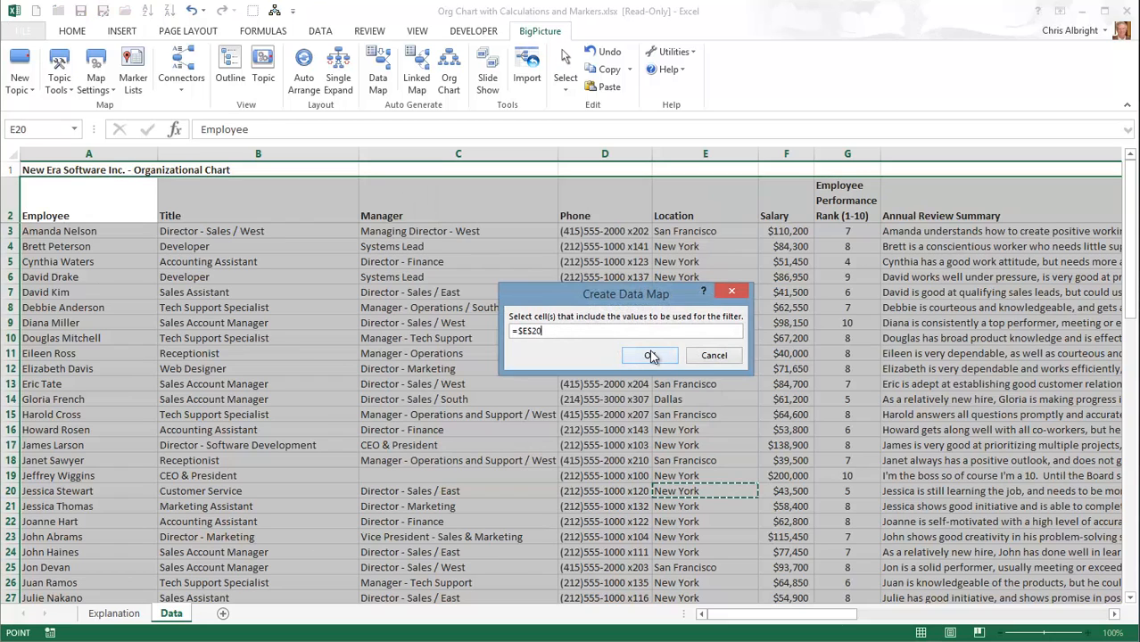
{"action": "left_click", "coordinate": [651, 356]}
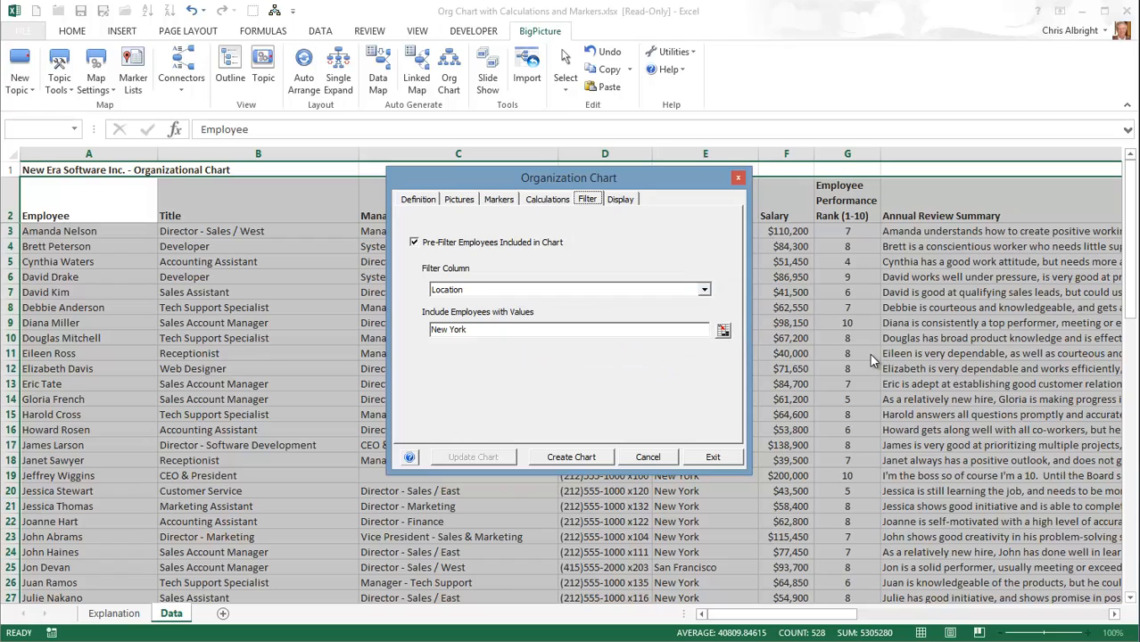
Turn off pre-filtering of employees and create the org chart
{"action": "left_click", "coordinate": [415, 242]}
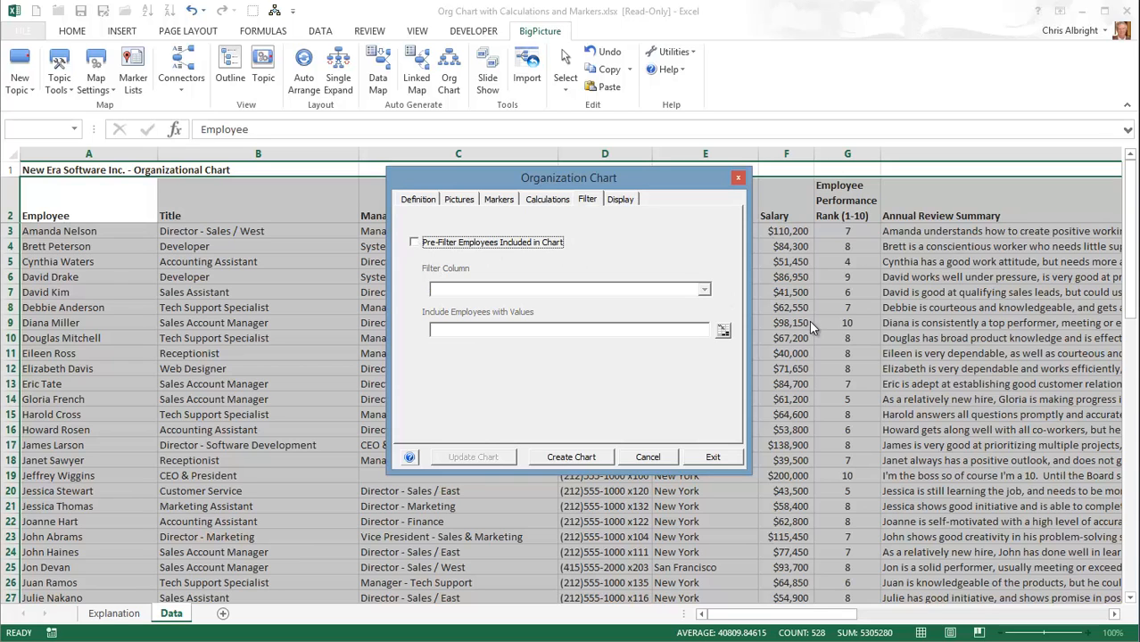
{"action": "left_click", "coordinate": [579, 457]}
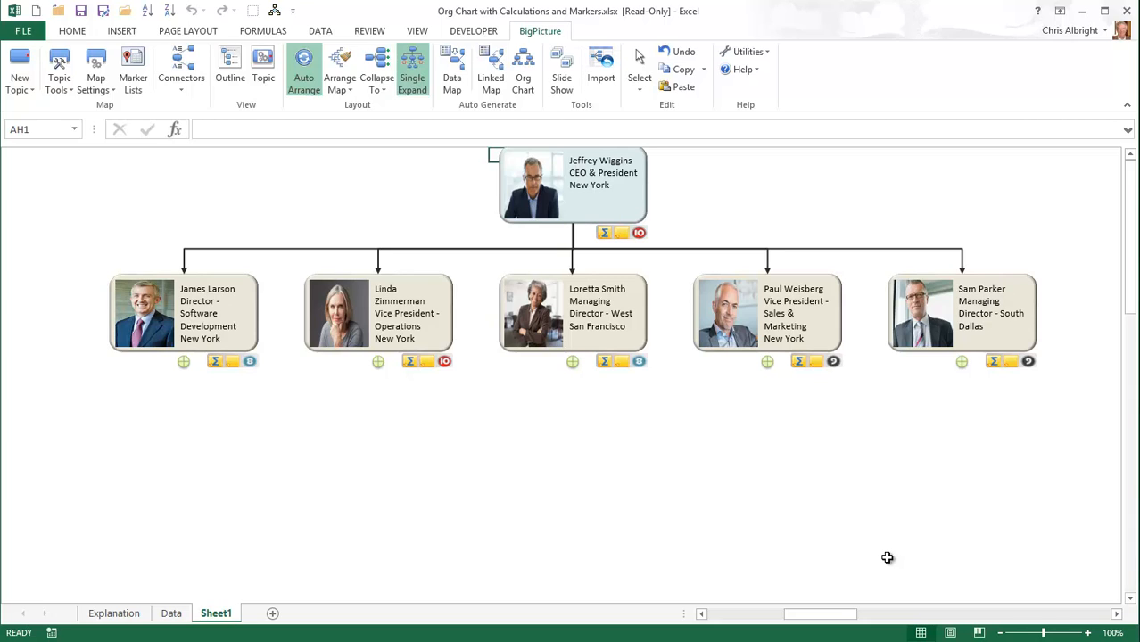
View the note of the Vice President - Sales & Marketing and the calculation rollup of the Managing Director - West, closing each
{"action": "left_click", "coordinate": [817, 427]}
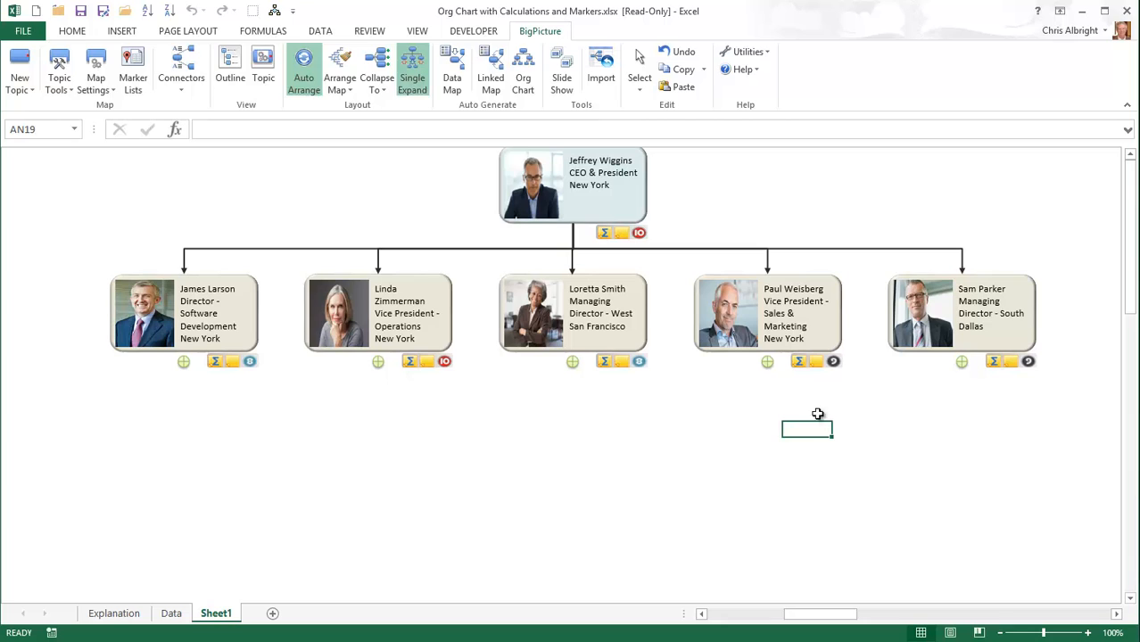
{"action": "left_click", "coordinate": [815, 359]}
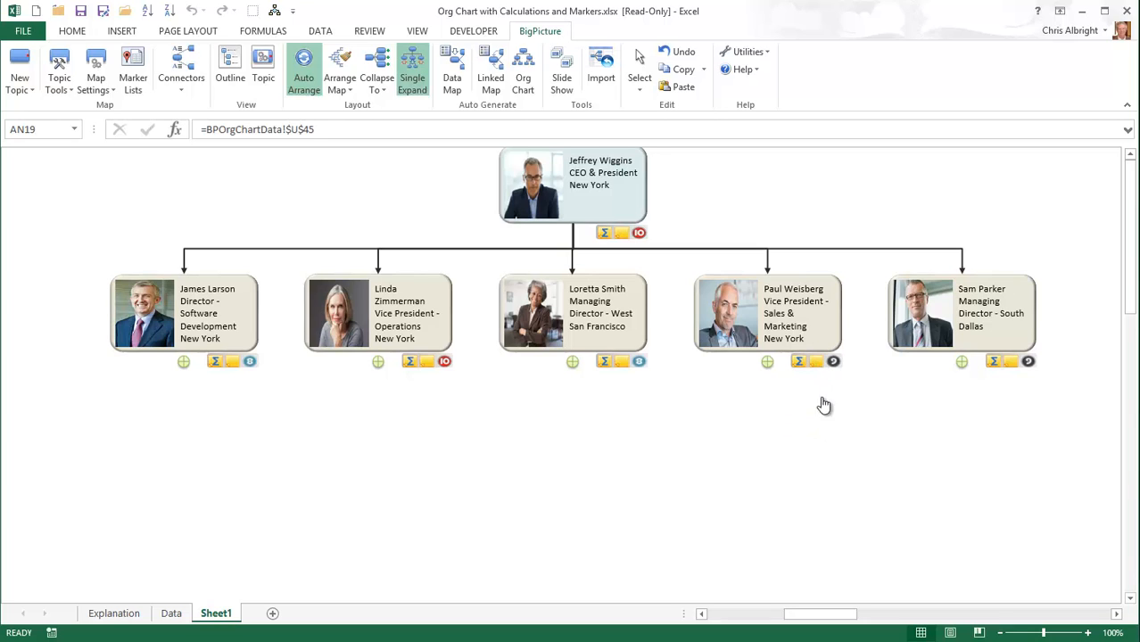
{"action": "left_click", "coordinate": [768, 449]}
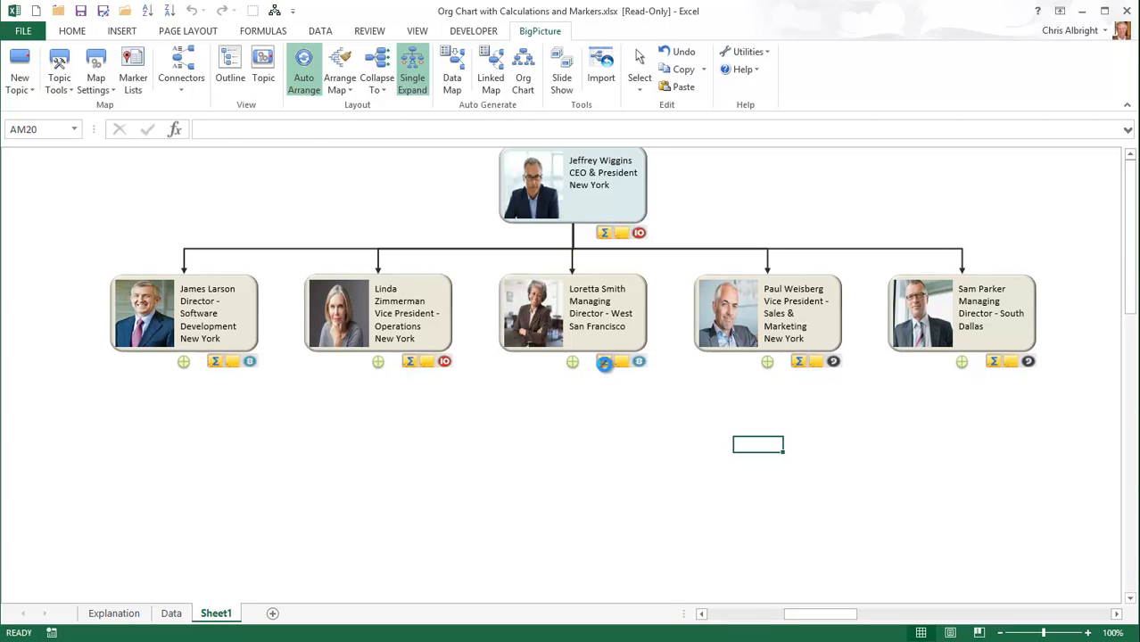
{"action": "left_click", "coordinate": [604, 364]}
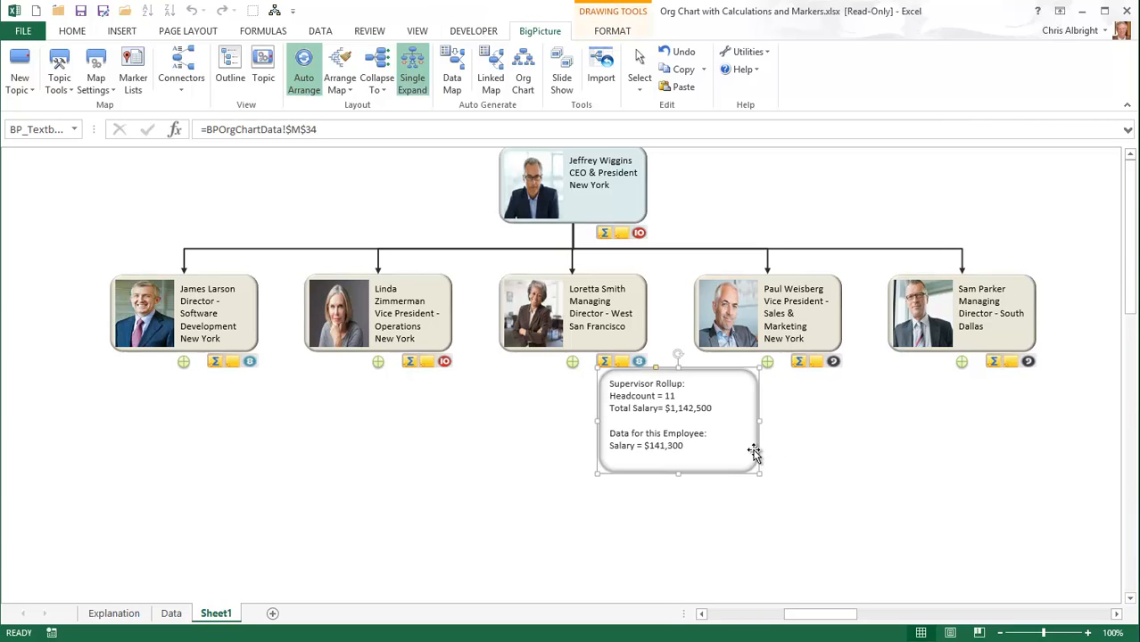
{"action": "left_click", "coordinate": [815, 447]}
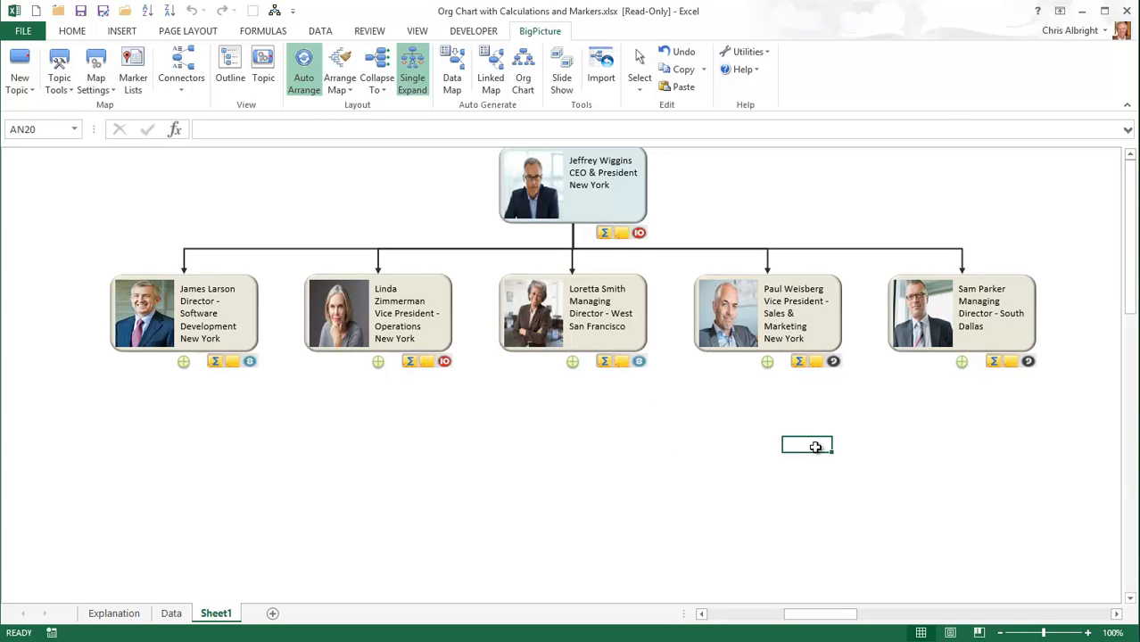
Expand the Managing Director - West and Manager - Operations and Support / West branches and show the Tech Support Specialist's calculation data
{"action": "left_click", "coordinate": [573, 362]}
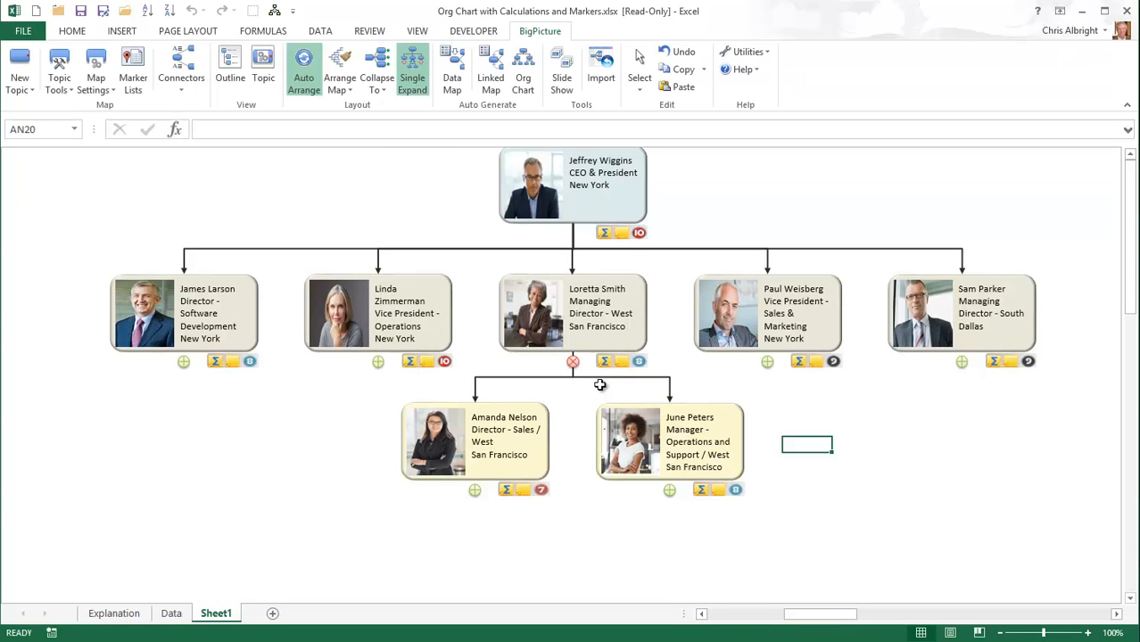
{"action": "left_click", "coordinate": [669, 490]}
{"action": "left_click_drag", "start_coordinate": [1131, 298], "coordinate": [1130, 399]}
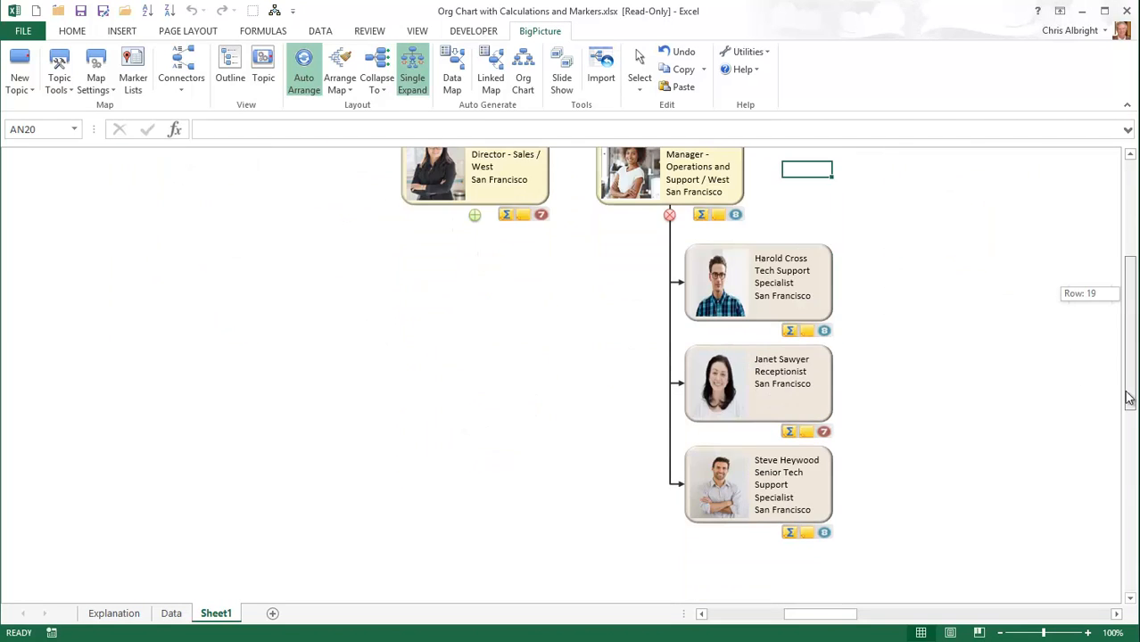
{"action": "left_click", "coordinate": [790, 333]}
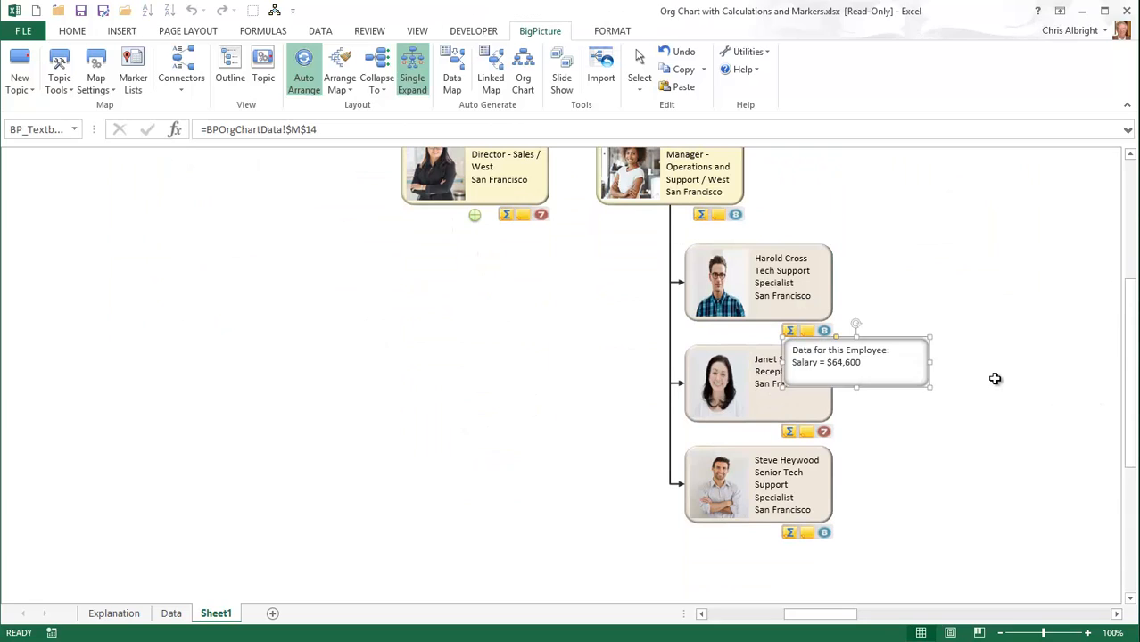